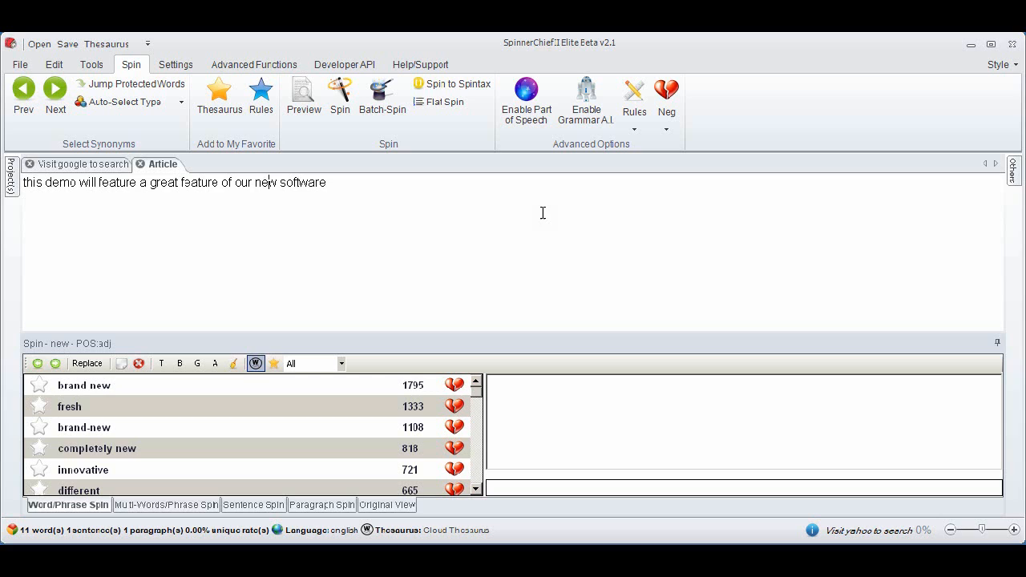
- View the synonyms suggested for "software" and for both occurrences of "feature" in the article sentence
right_click(306, 182)
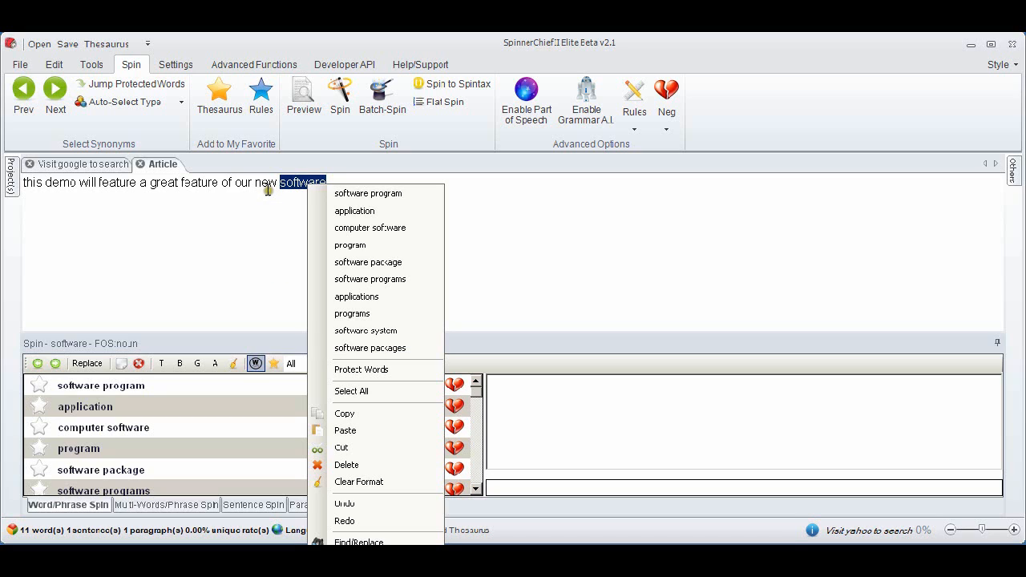
click(489, 182)
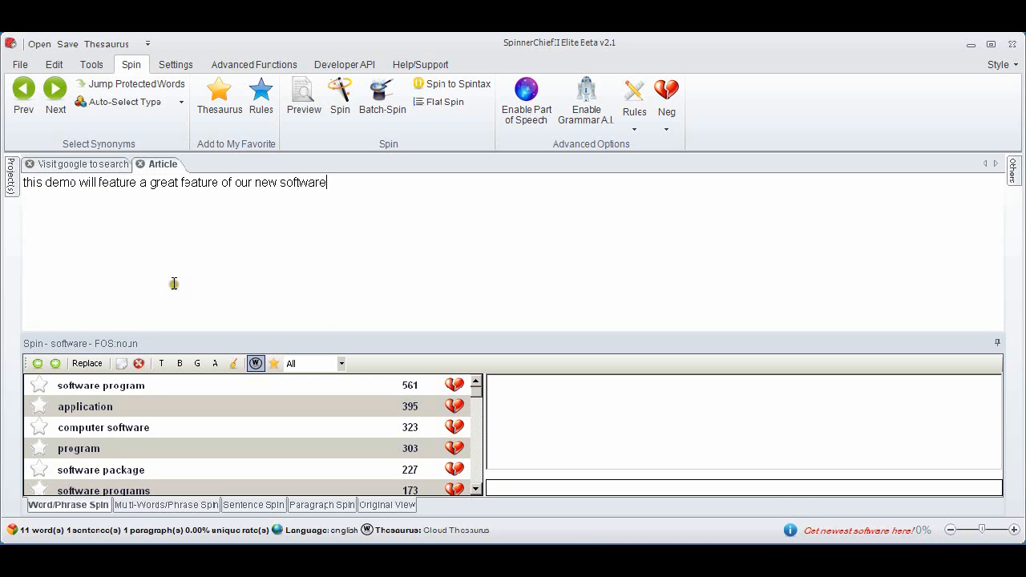
click(117, 184)
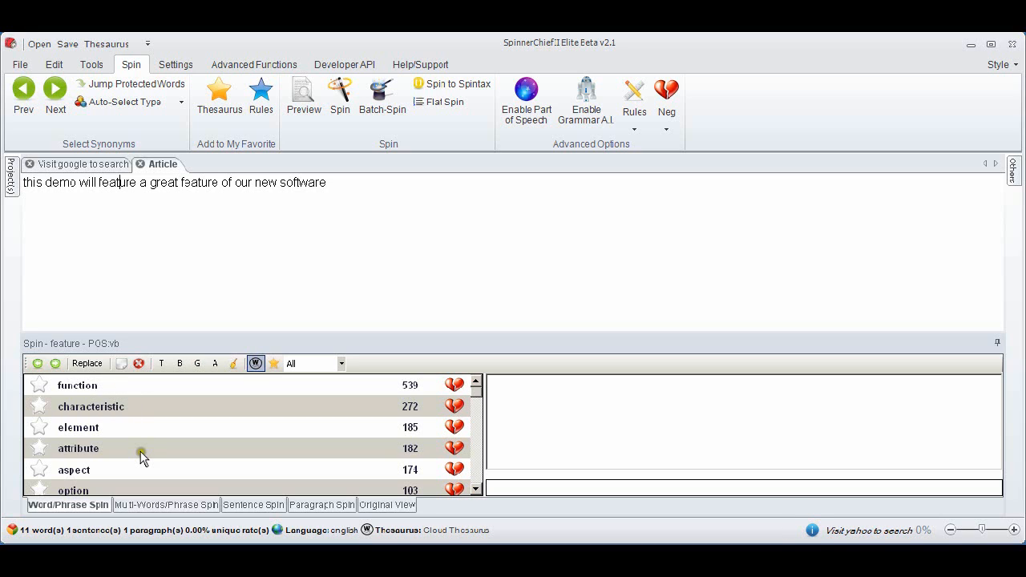
click(206, 182)
- Enable Part of Speech and compare the synonyms for "feature" as a verb and as a noun in the sentence
click(521, 126)
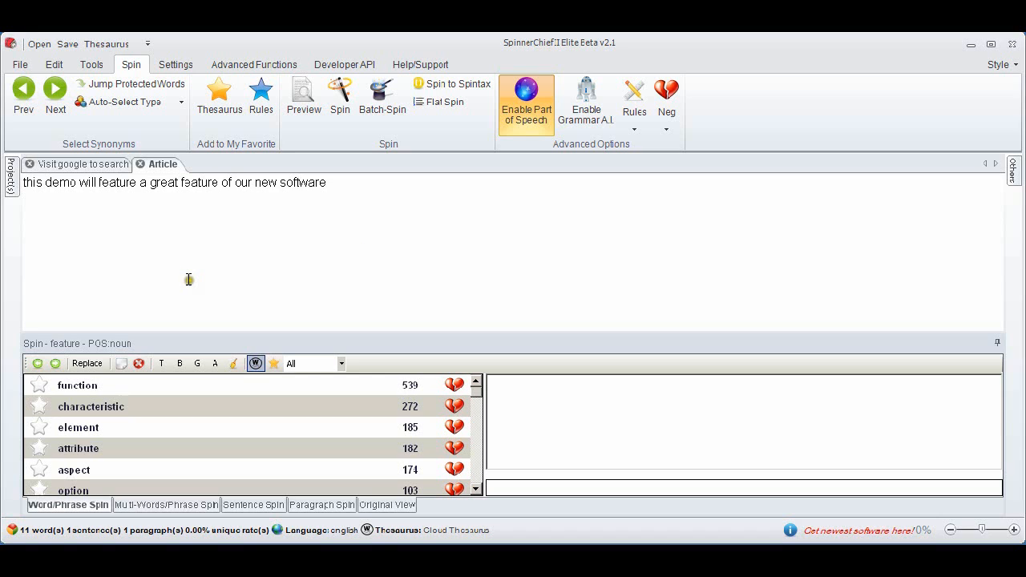
click(116, 182)
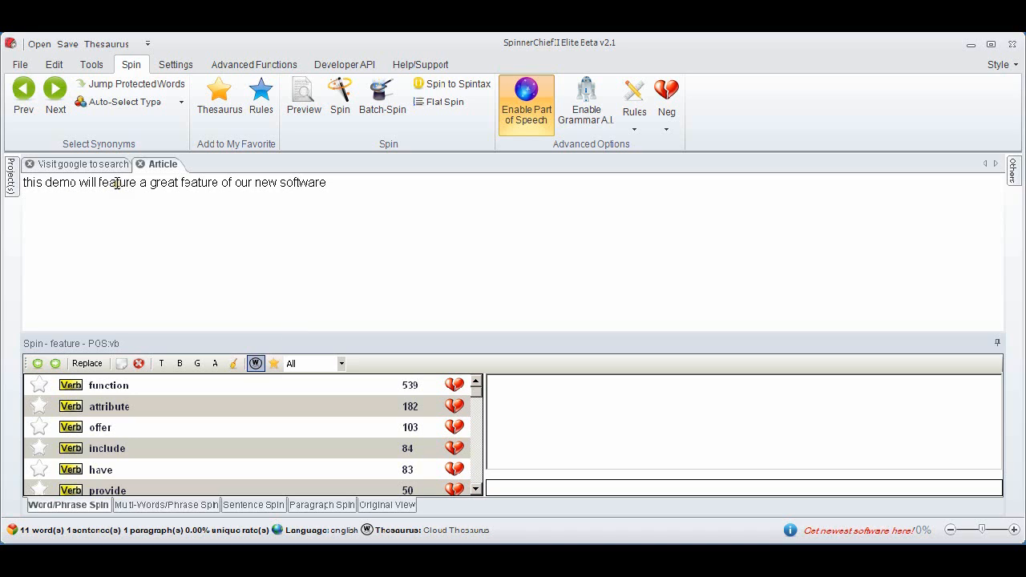
click(197, 182)
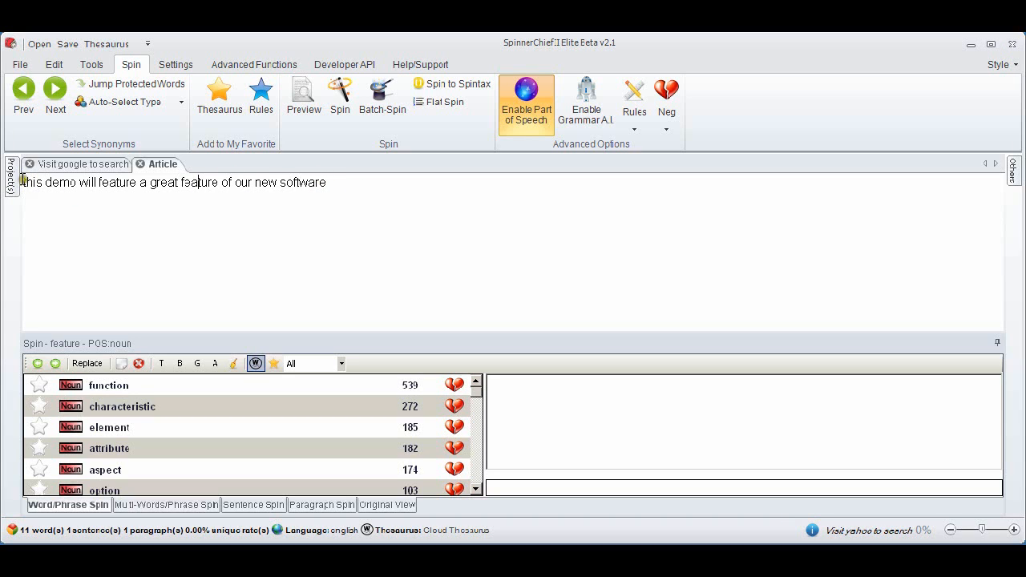
- Replace the whole article text with the spintax "{he|she|it|I|we|they} is"
drag(24, 184, 364, 188)
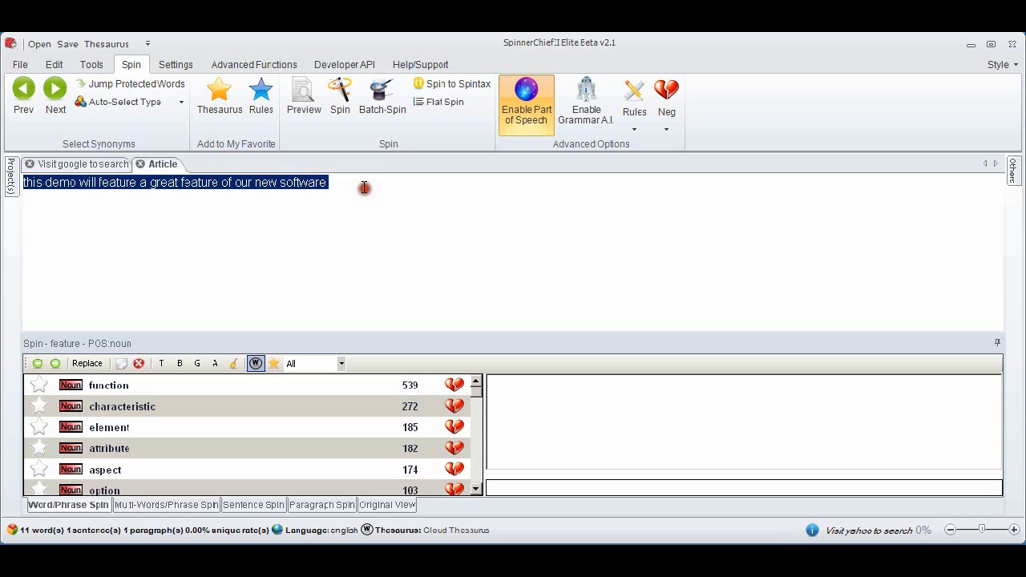
text({he|she|it|I|we|they} is)
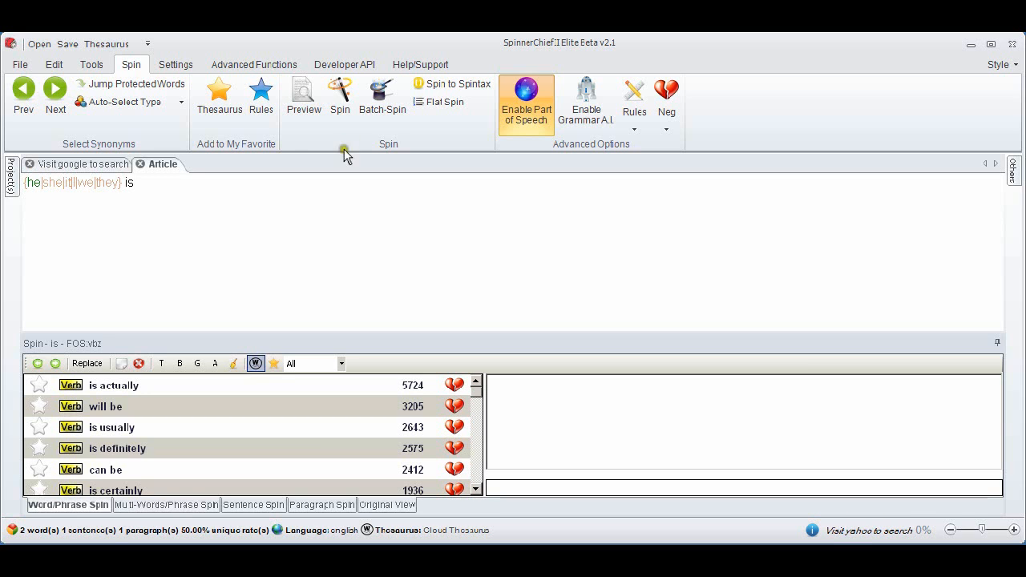
- Spin the article with the article amount set to 6 and Autospin turned off
click(340, 96)
double_click(484, 249)
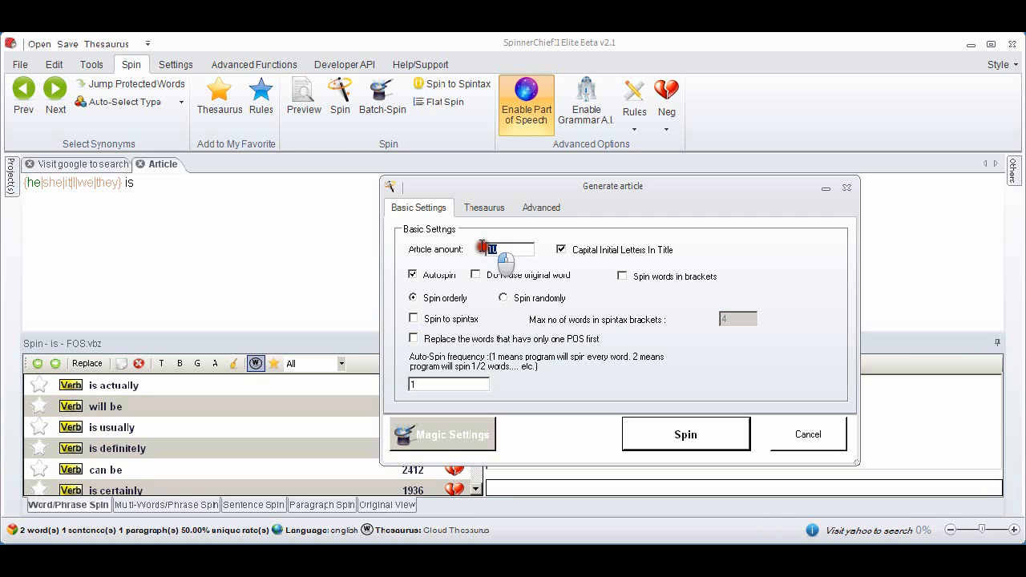
text(6)
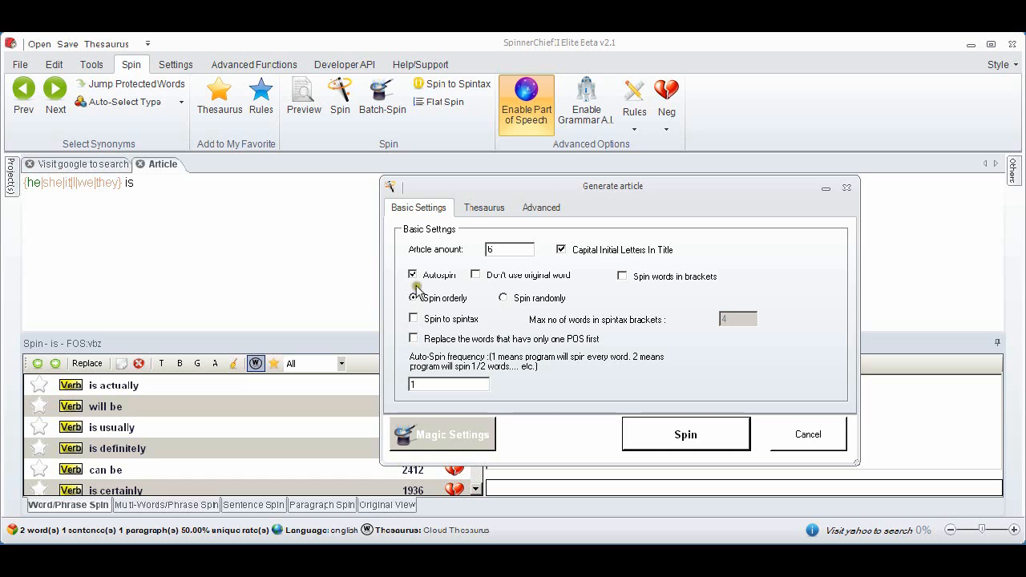
click(414, 276)
click(676, 445)
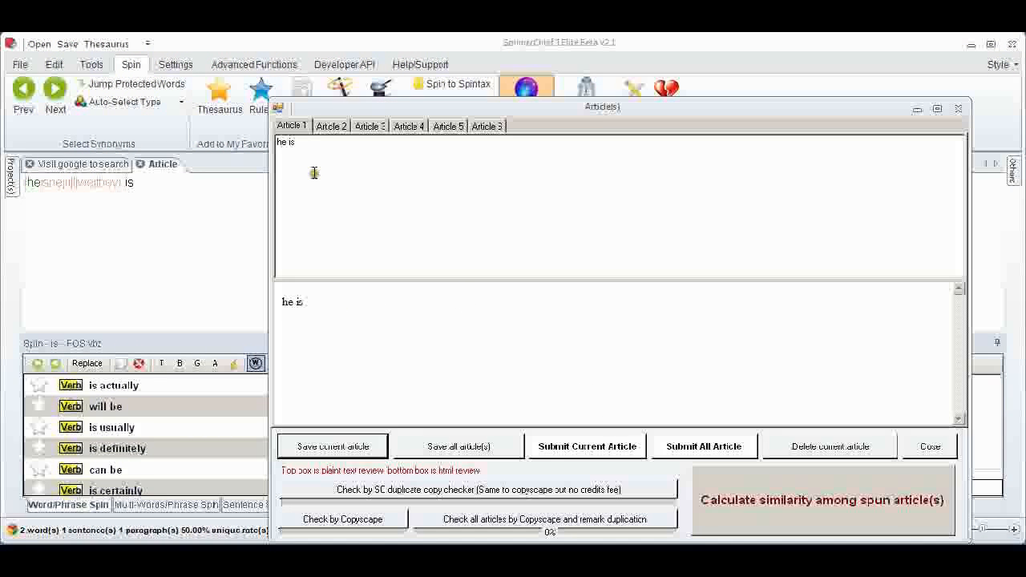
- Check the pronoun and verb in spun articles 2 through 6, then close the results
click(331, 126)
click(369, 126)
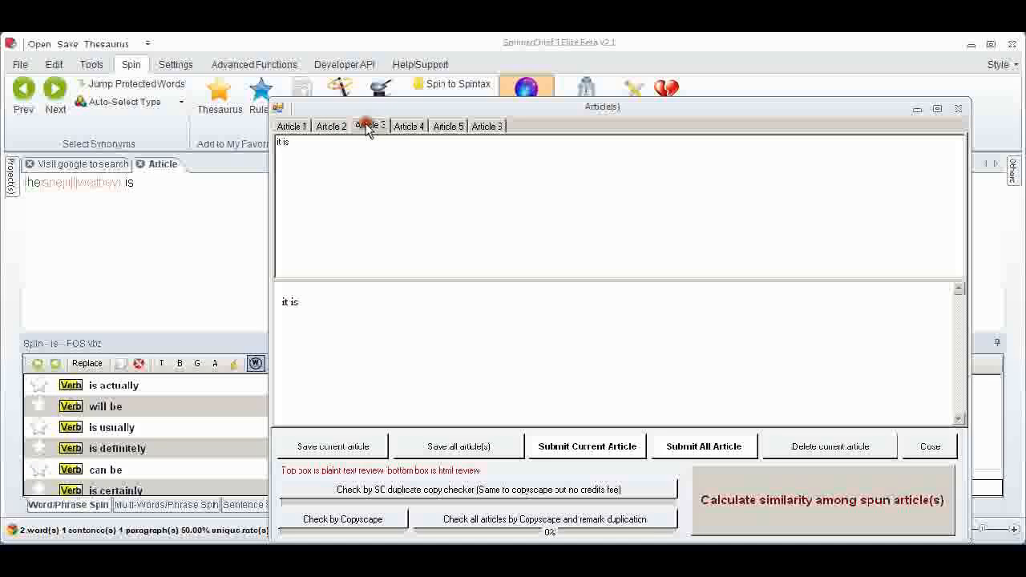
click(408, 126)
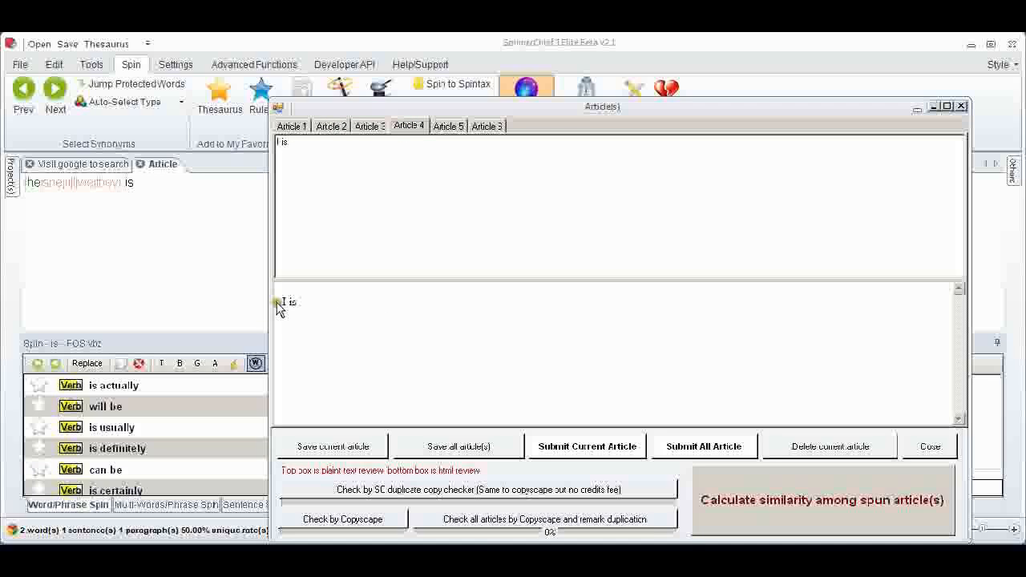
click(448, 126)
click(487, 126)
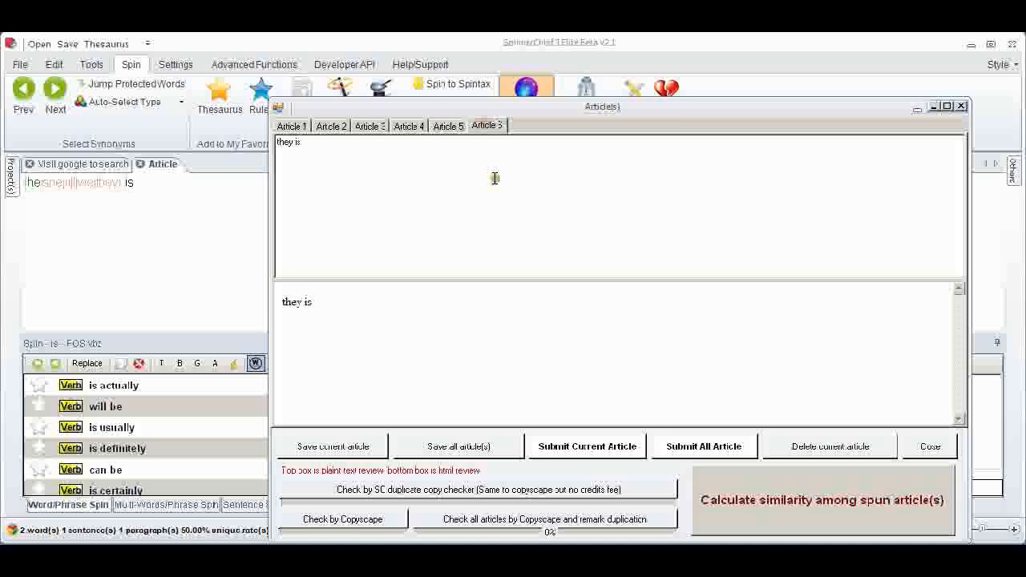
click(958, 109)
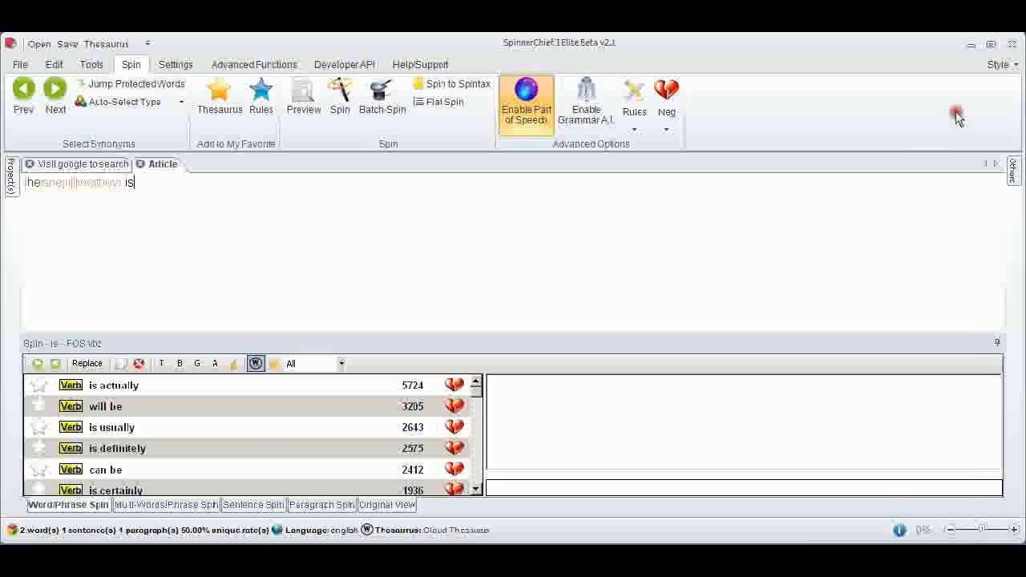
- Enable Grammar A.I. and spin the six pronoun articles again with the same settings
click(600, 118)
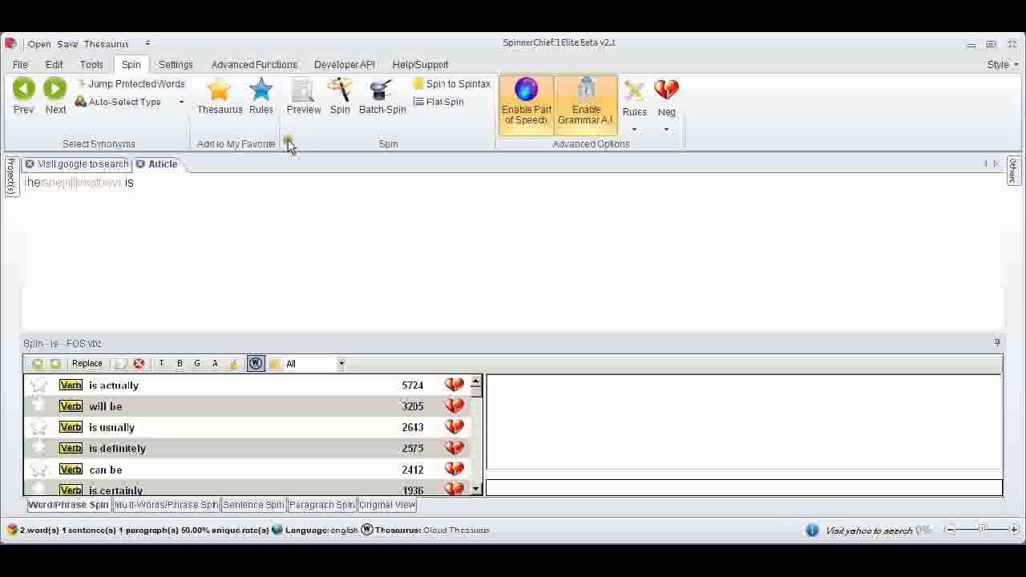
click(330, 119)
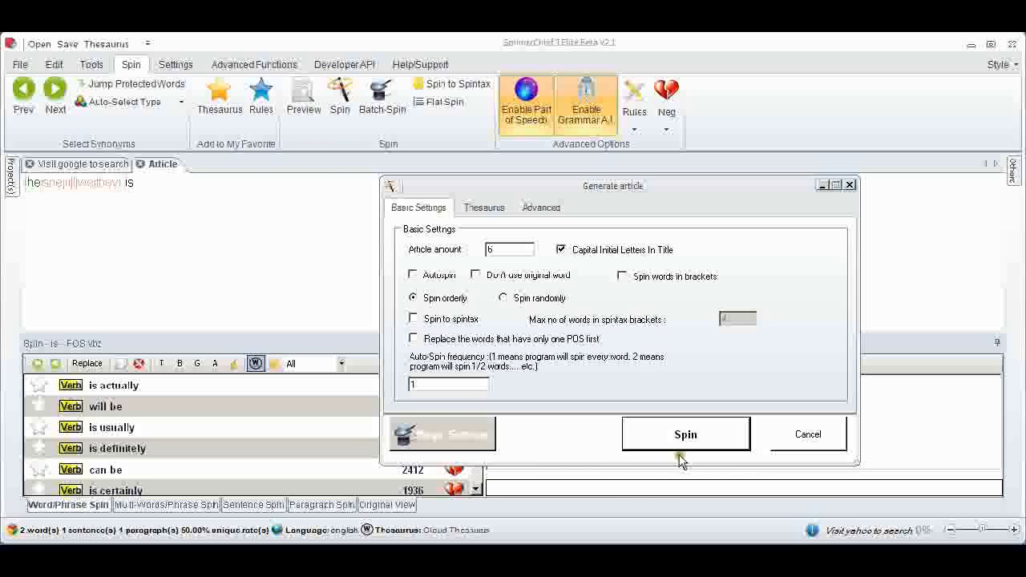
click(682, 443)
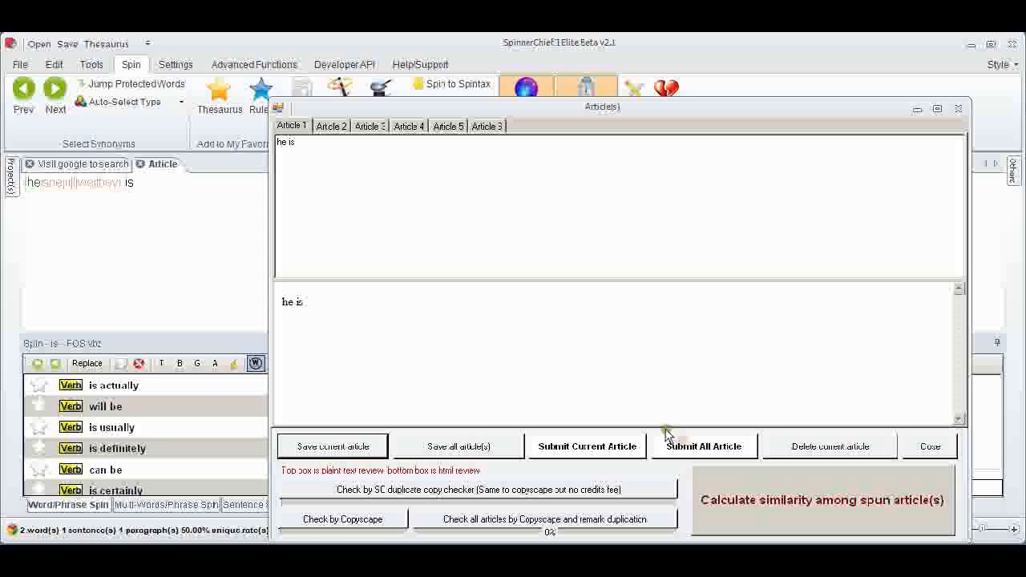
- Review the verb forms in articles 2 through 6 spun with Grammar A.I., then close the results
click(332, 130)
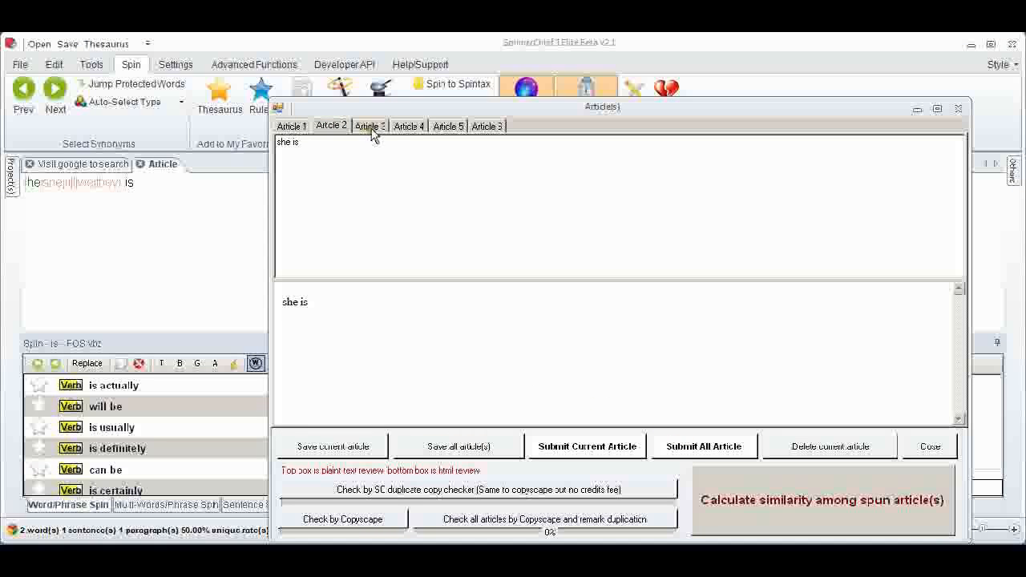
click(369, 128)
click(405, 133)
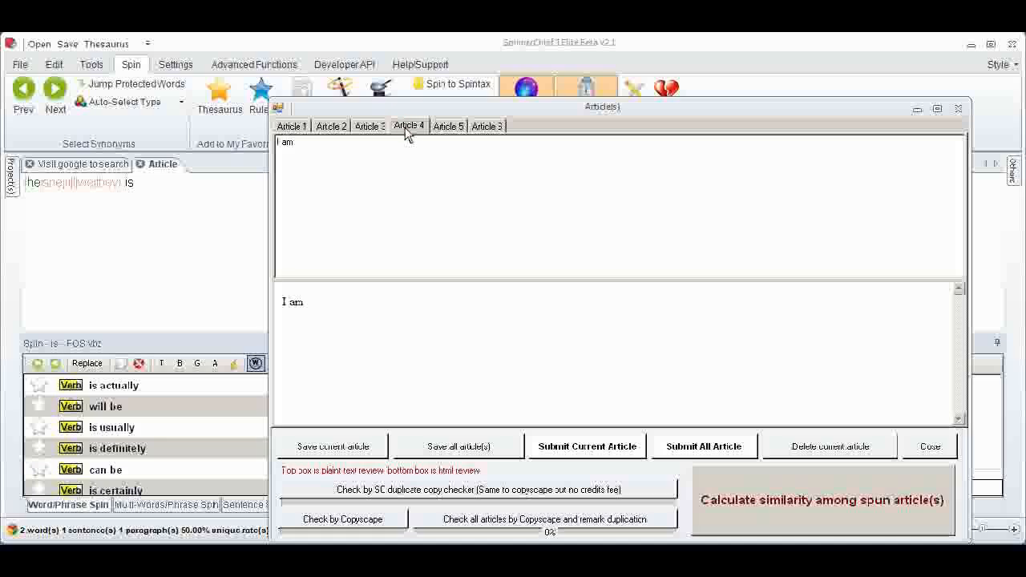
click(447, 130)
click(485, 127)
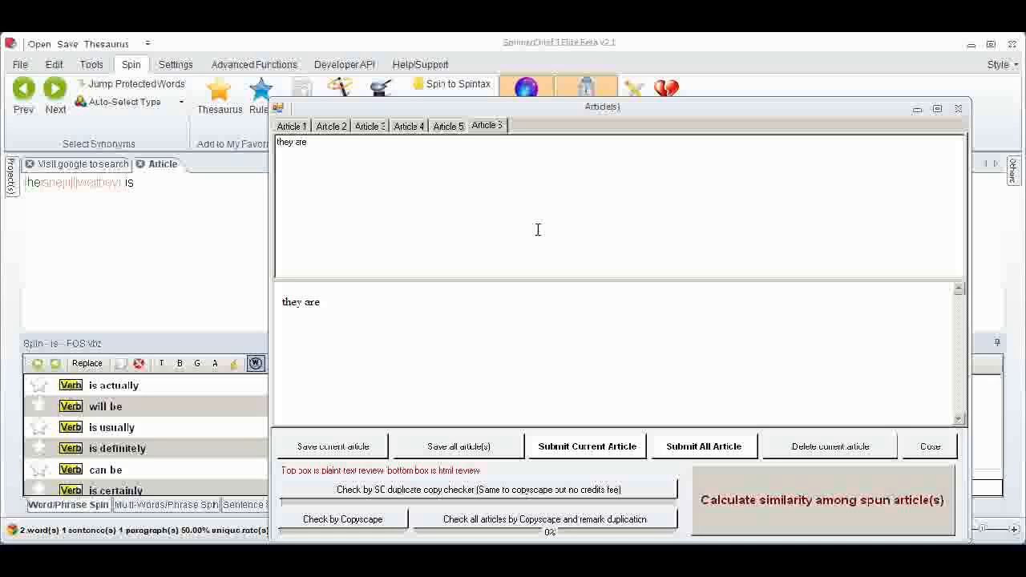
click(956, 112)
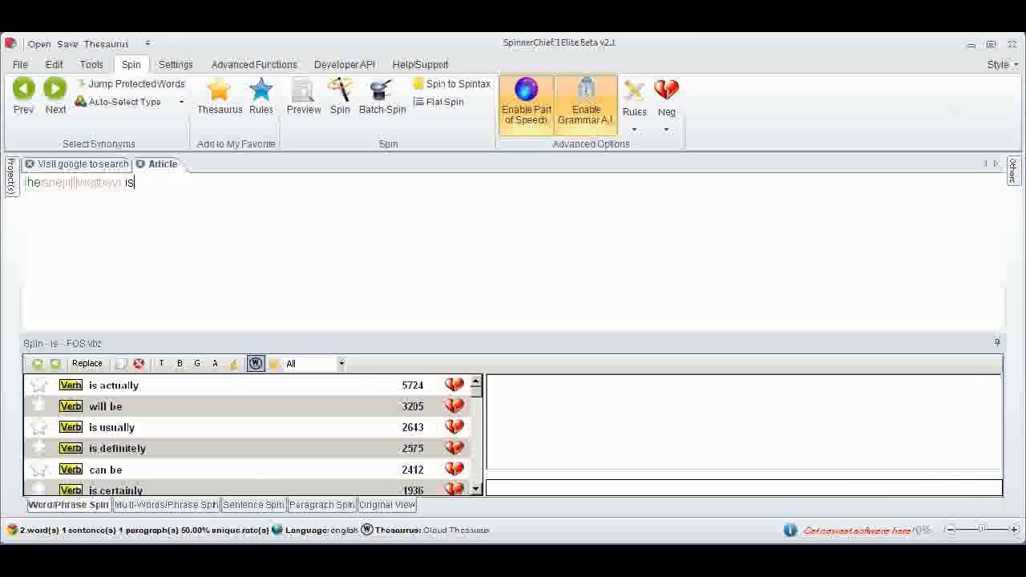
- Replace the article text with "I am absolutely certain that SpinnerChief is the best."
drag(146, 184, 9, 192)
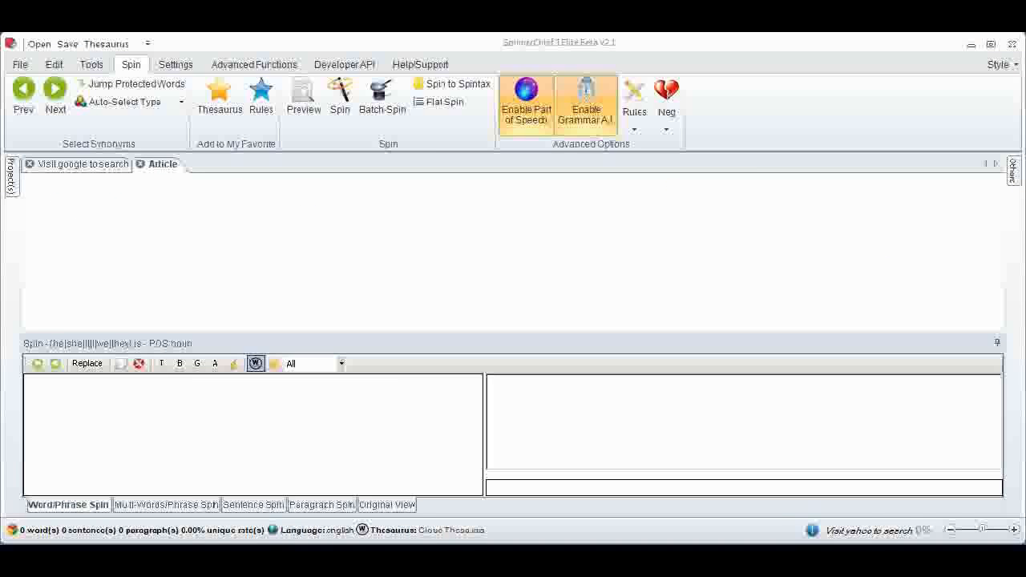
click(416, 203)
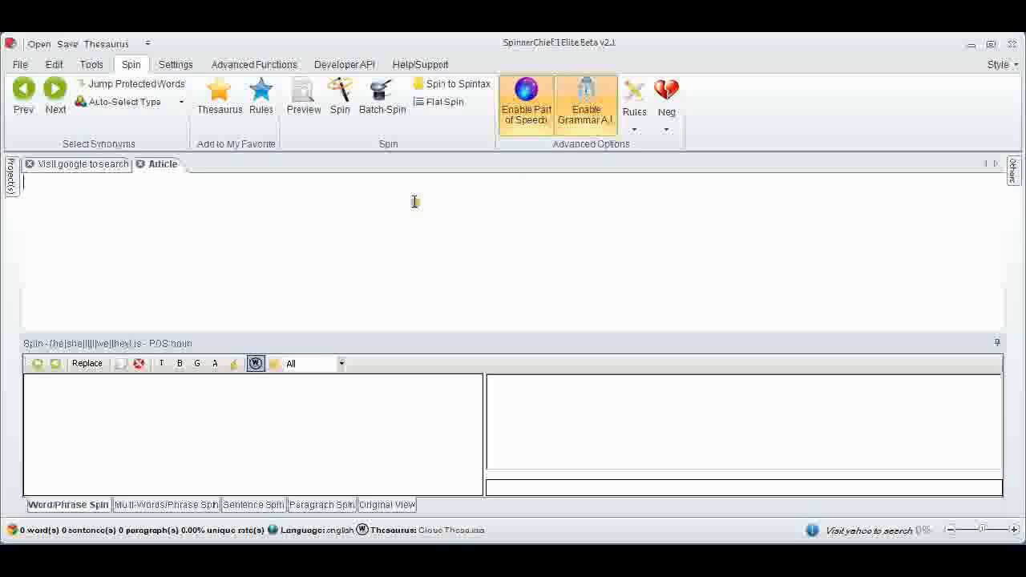
text(I am absolutely certain that SpinnerChief is the best)
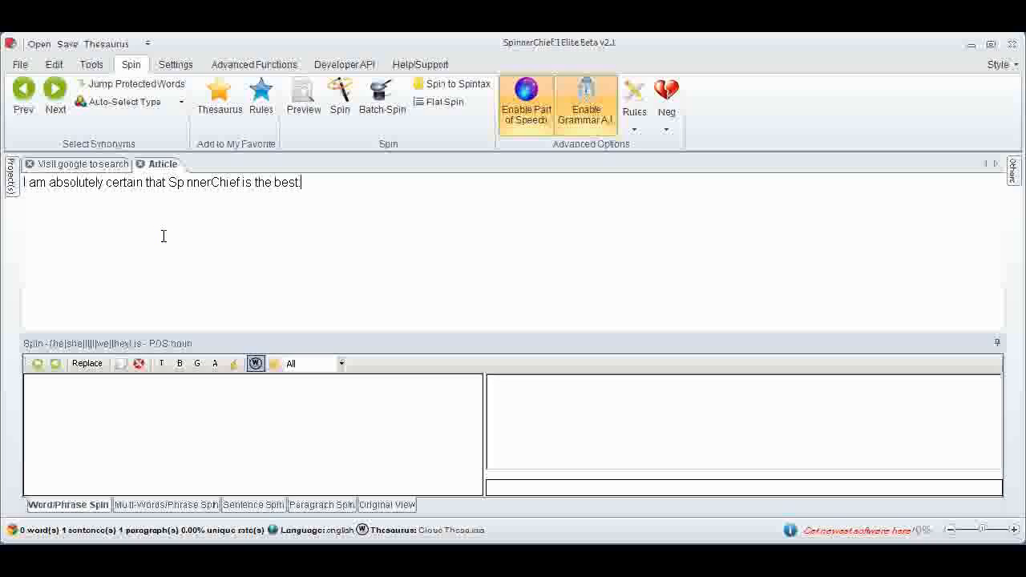
- Add "absolutely sure" from the suggested synonyms as a spin alternative for "certain"
click(125, 183)
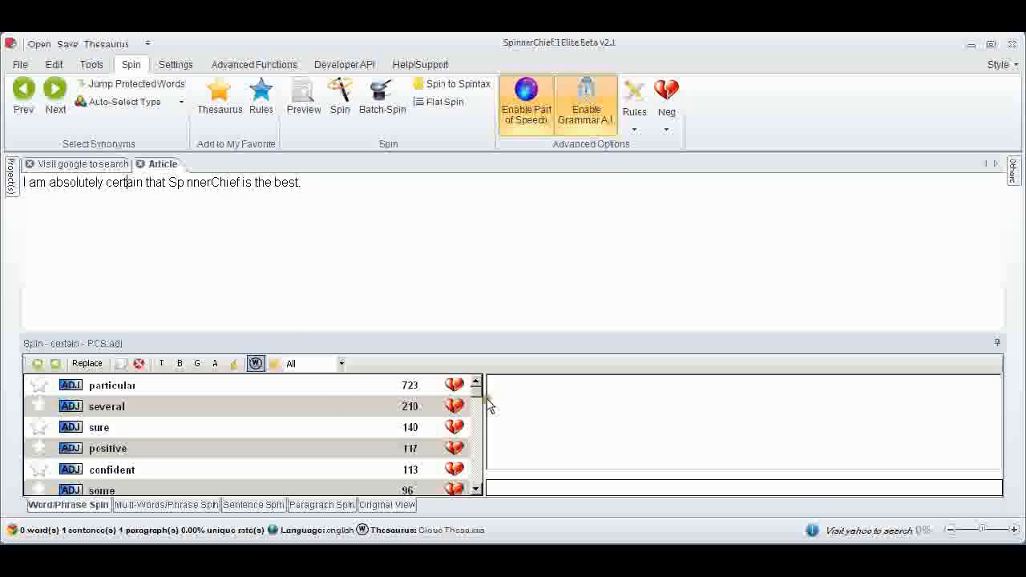
drag(476, 398, 479, 481)
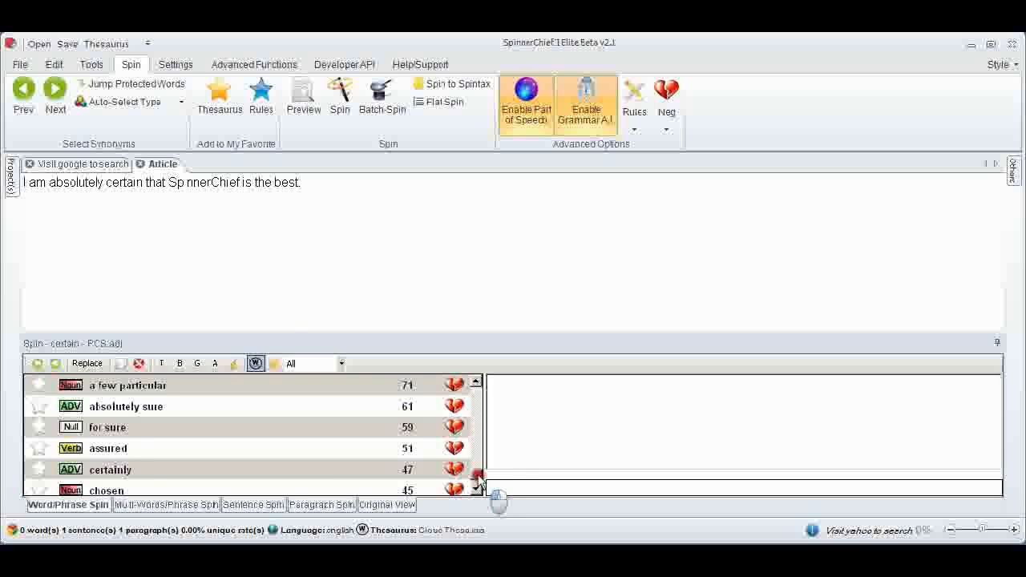
double_click(135, 407)
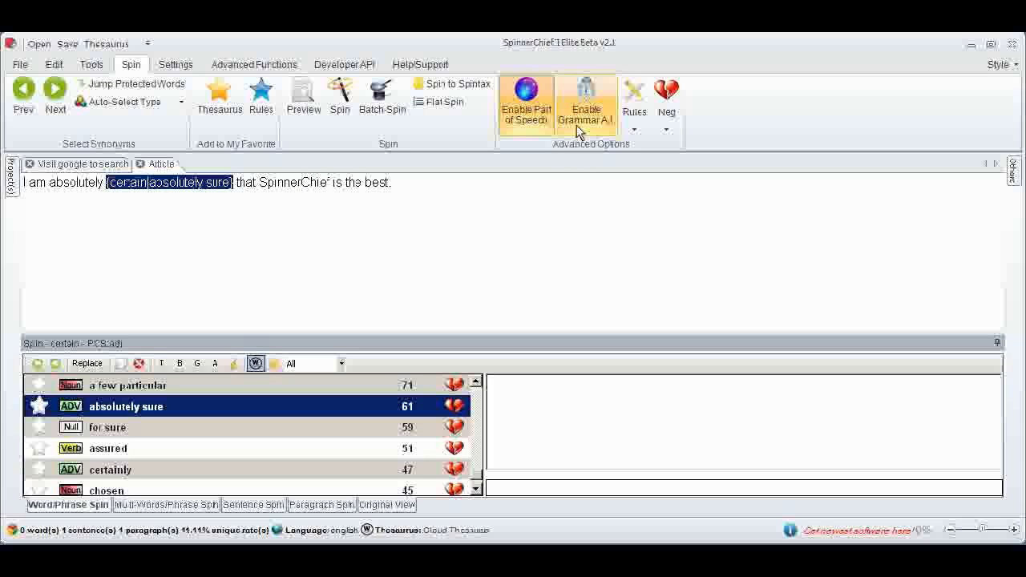
- Spin three articles with Grammar A.I. disabled, check the wording of the second one, and close the results
click(361, 104)
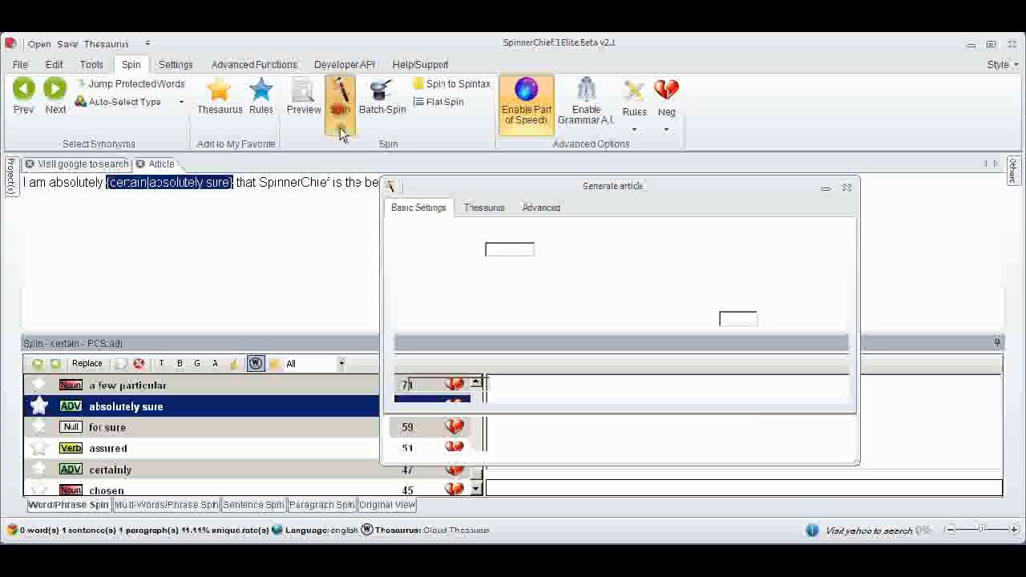
click(432, 250)
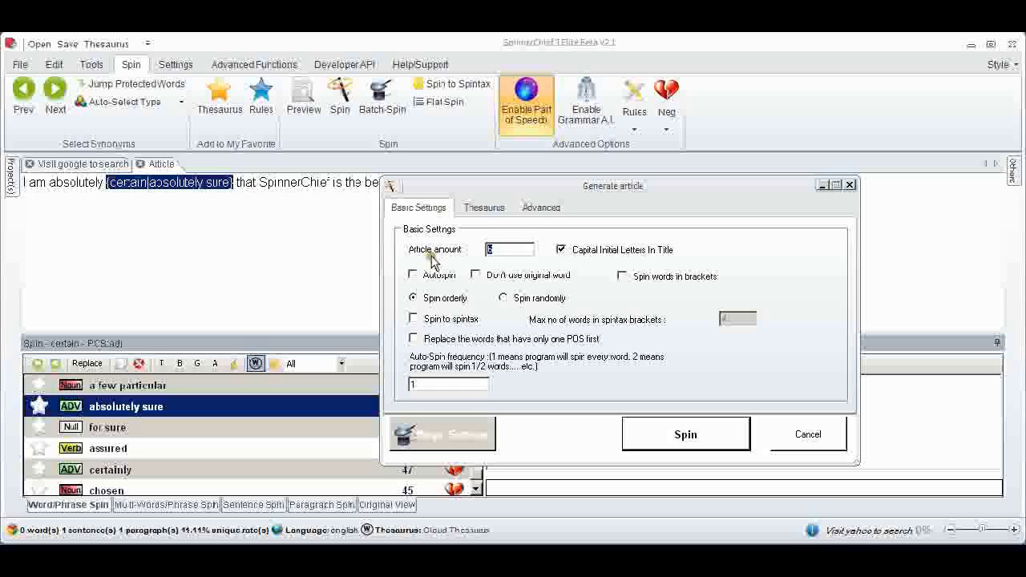
click(657, 436)
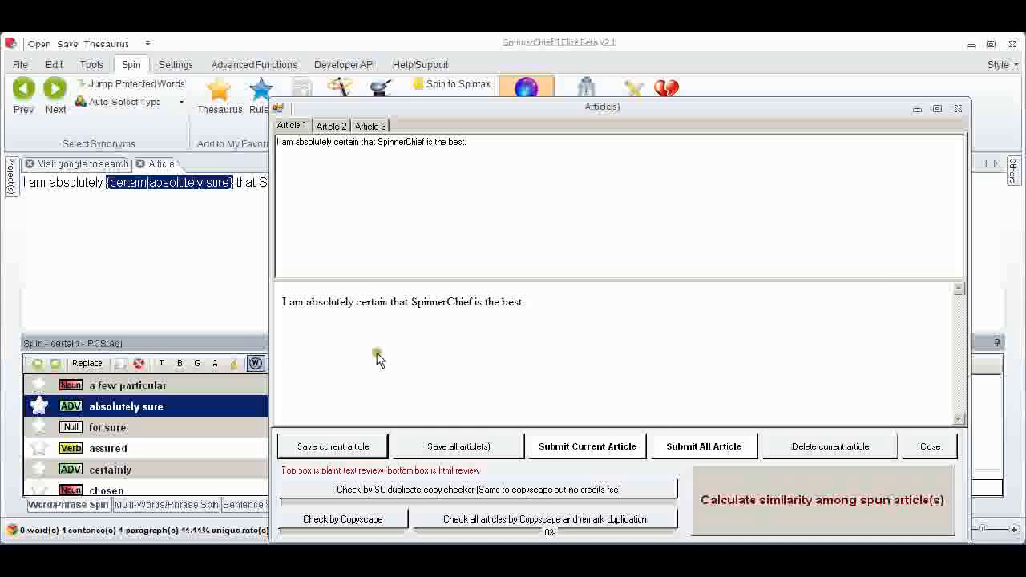
click(332, 126)
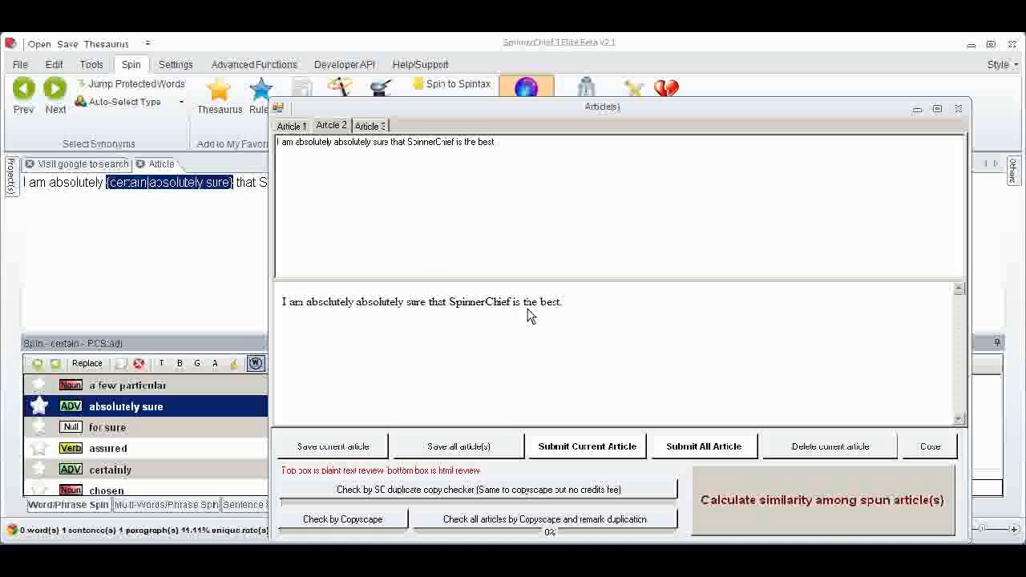
click(959, 111)
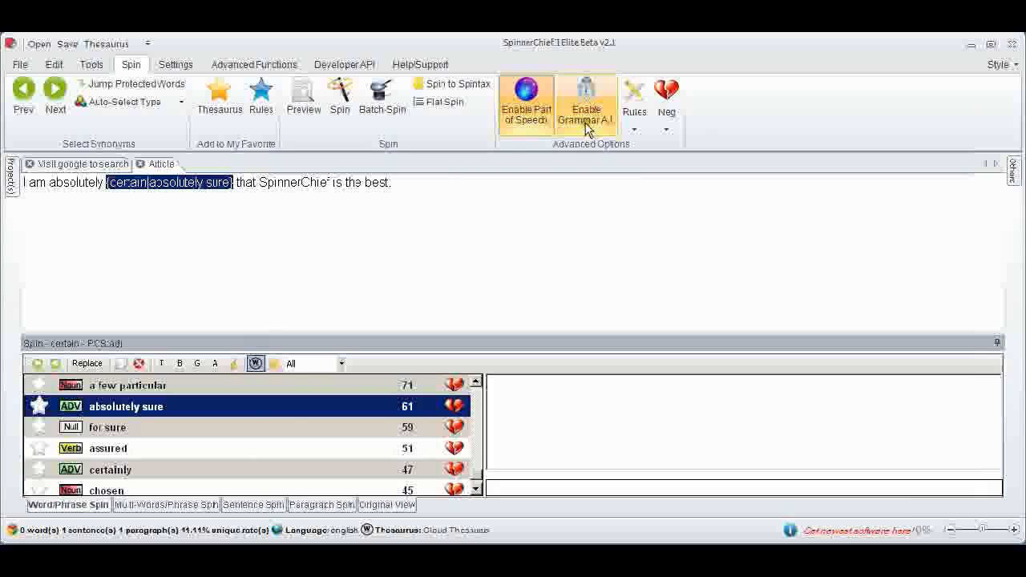
- Enable Grammar A.I., spin three articles, check the wording of the second one, and close the results
click(585, 122)
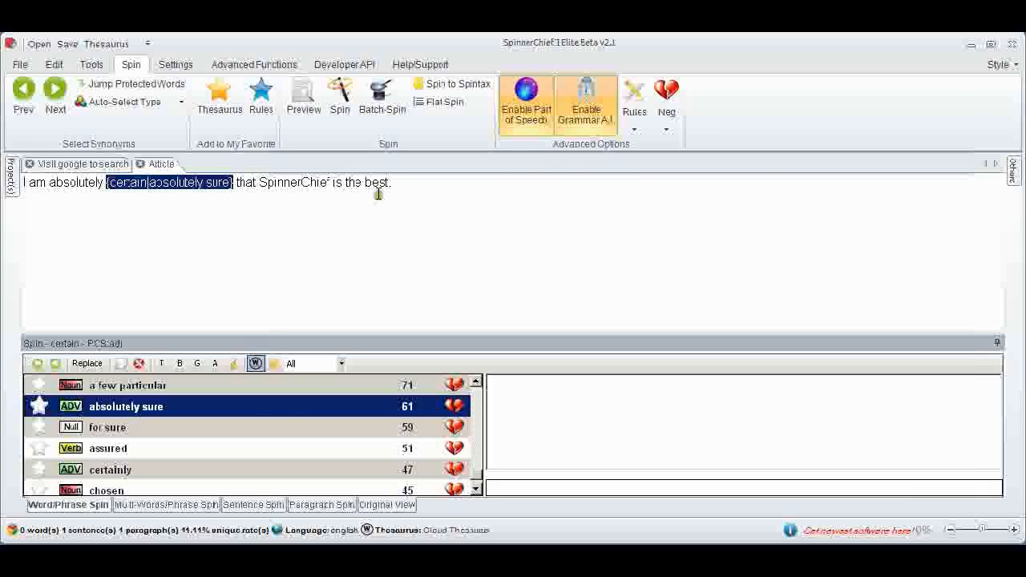
click(340, 112)
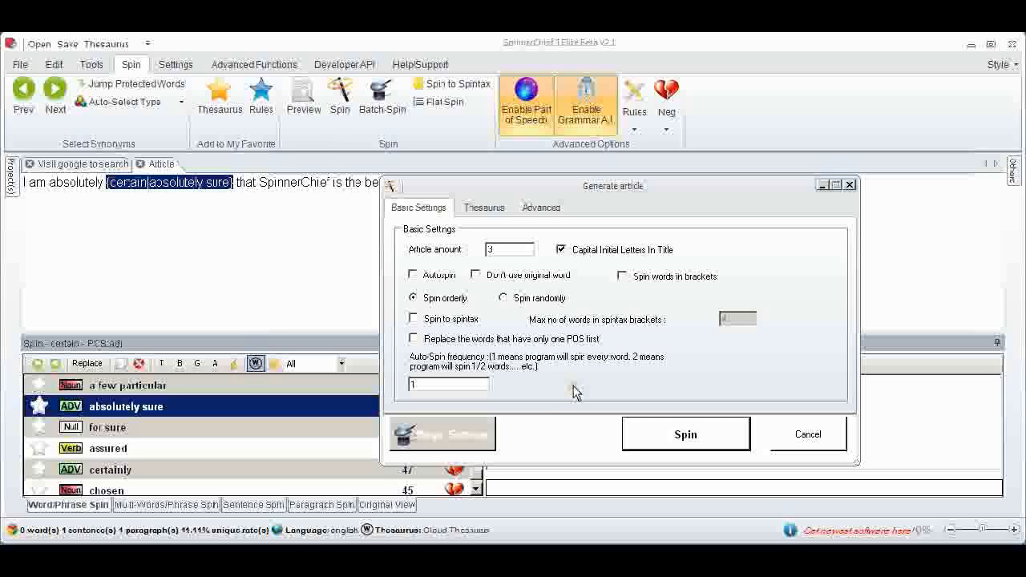
click(679, 445)
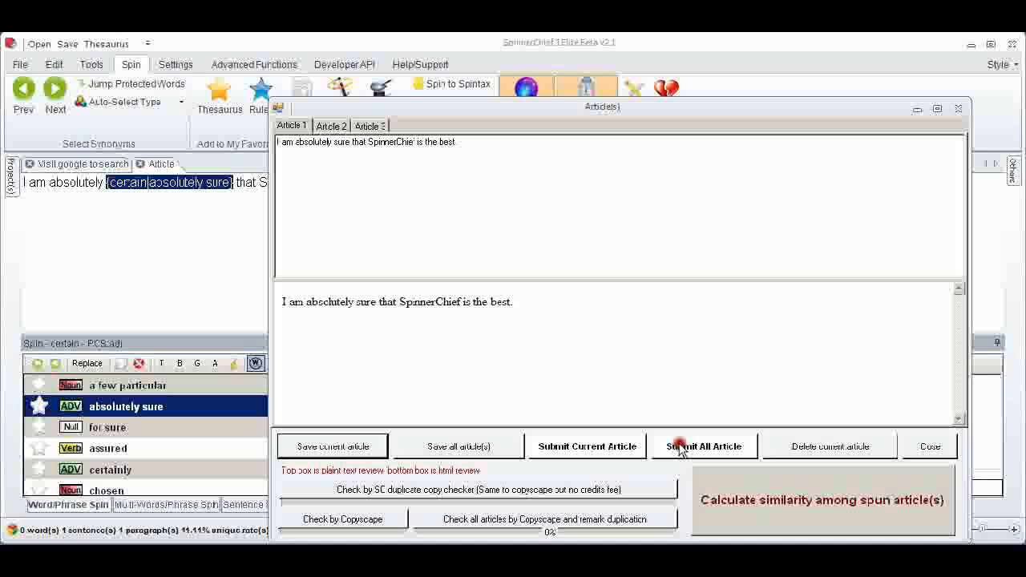
click(335, 126)
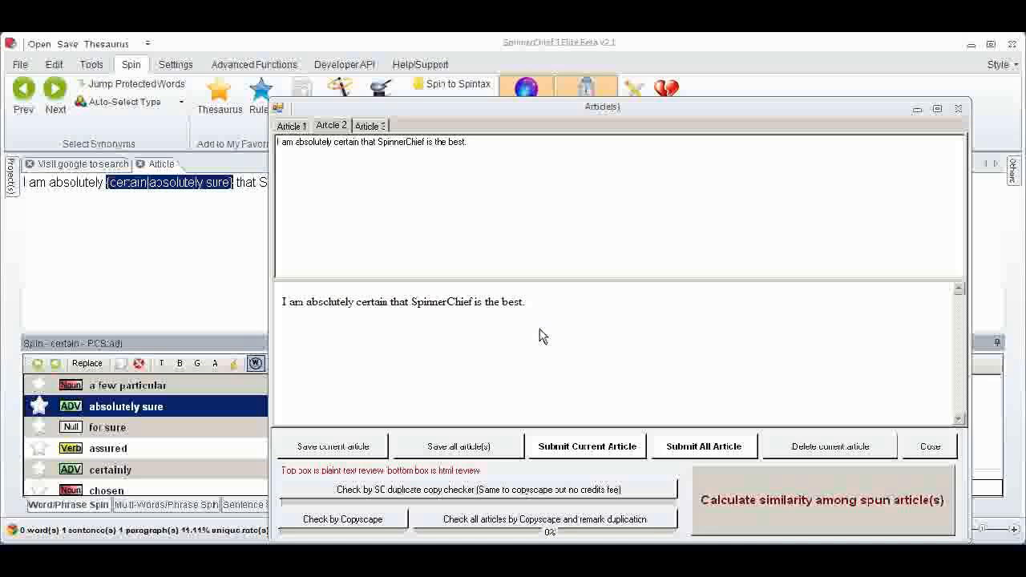
click(958, 109)
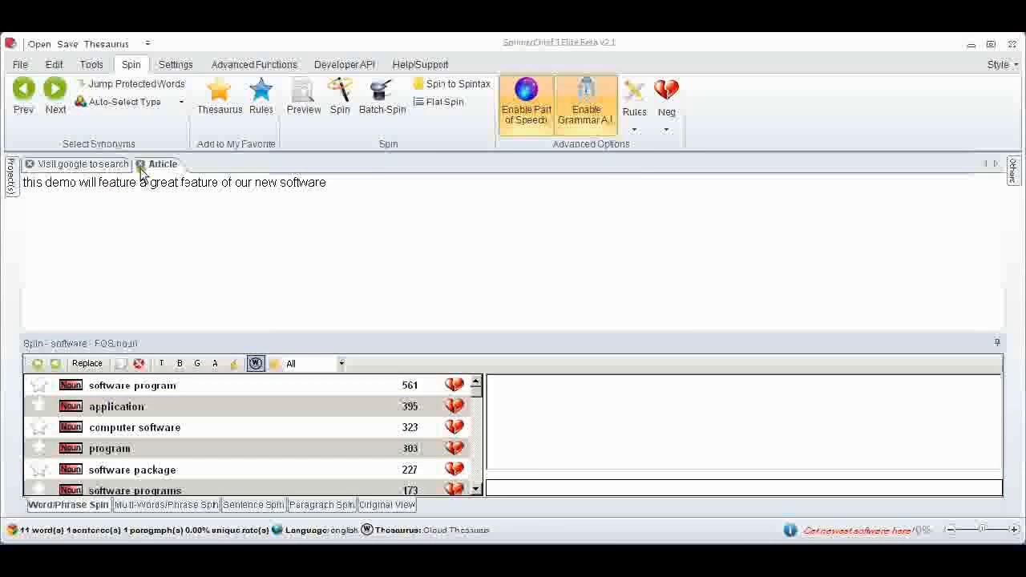
- Replace the article text with "He used his pc mouse. Then he noticed a mouse eating cheese."
click(24, 182)
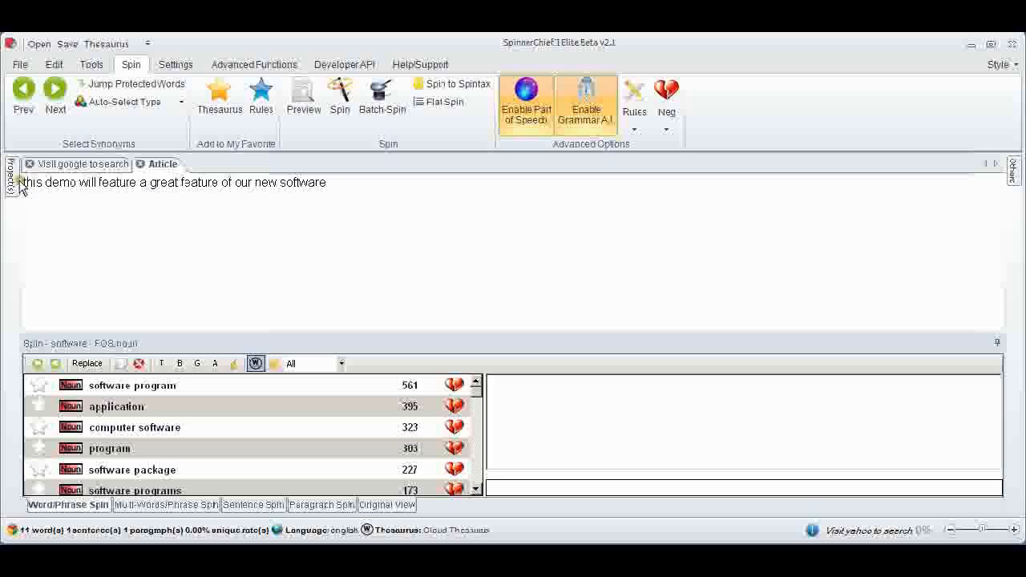
drag(23, 181, 373, 199)
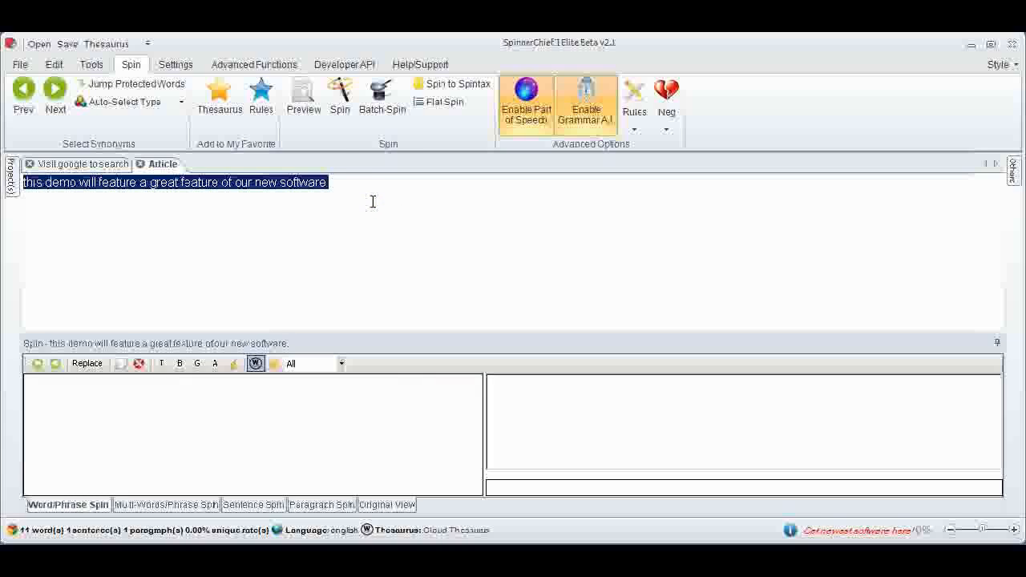
text(He used his pc mouse. Then he noticed a mouse eating cheese.)
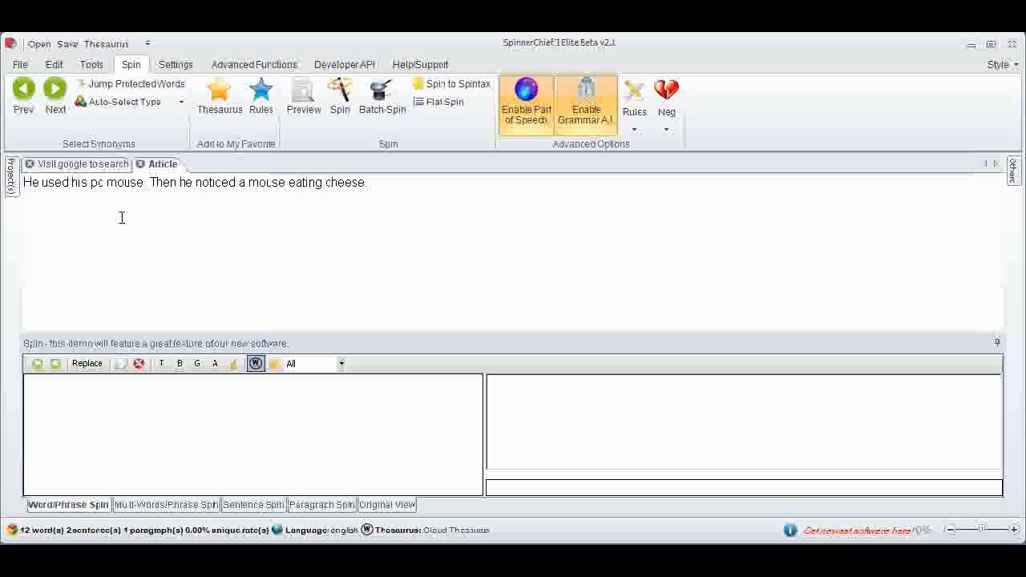
- Add "computer mouse" and "mouse button" as spin alternatives for "mouse" in the first sentence
click(129, 182)
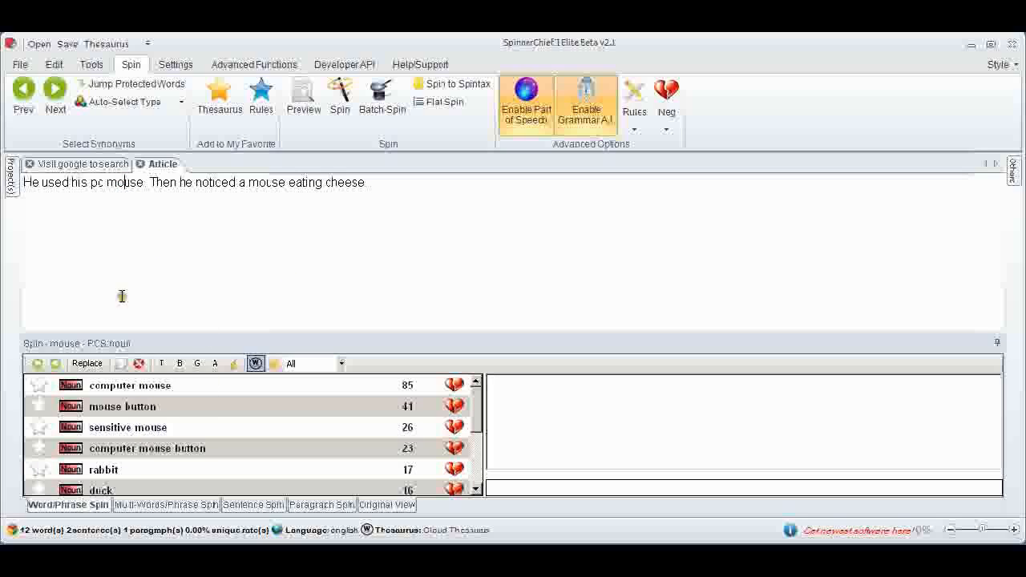
click(156, 391)
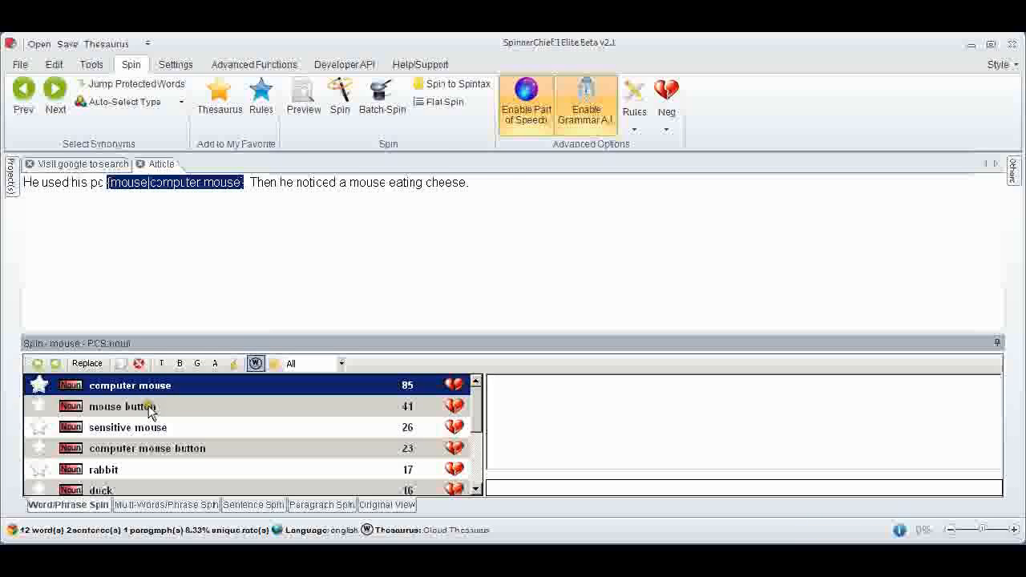
click(151, 407)
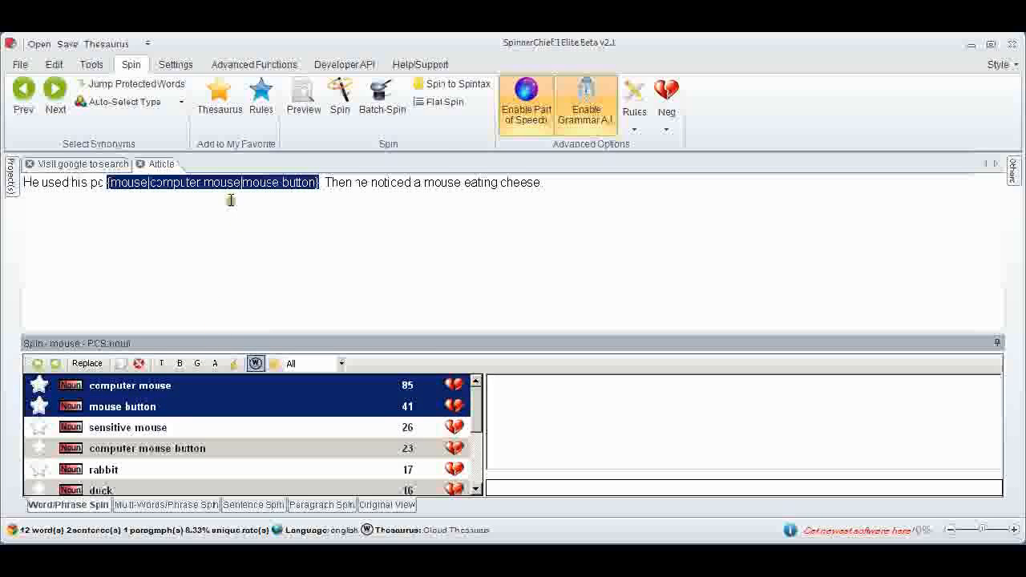
- Add "rodent" as a spin alternative for "mouse" in the second sentence
click(446, 183)
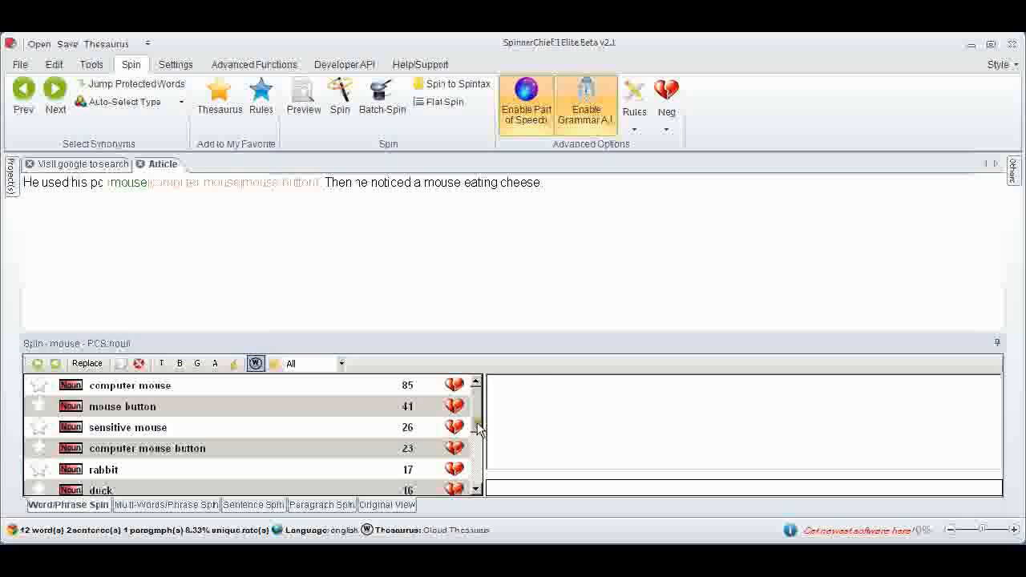
drag(478, 432, 476, 475)
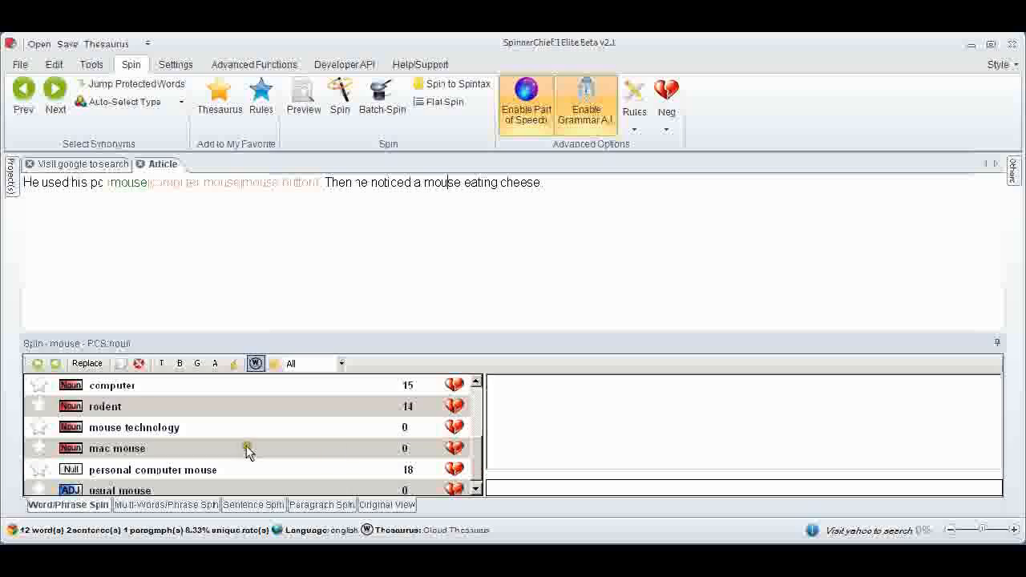
click(95, 407)
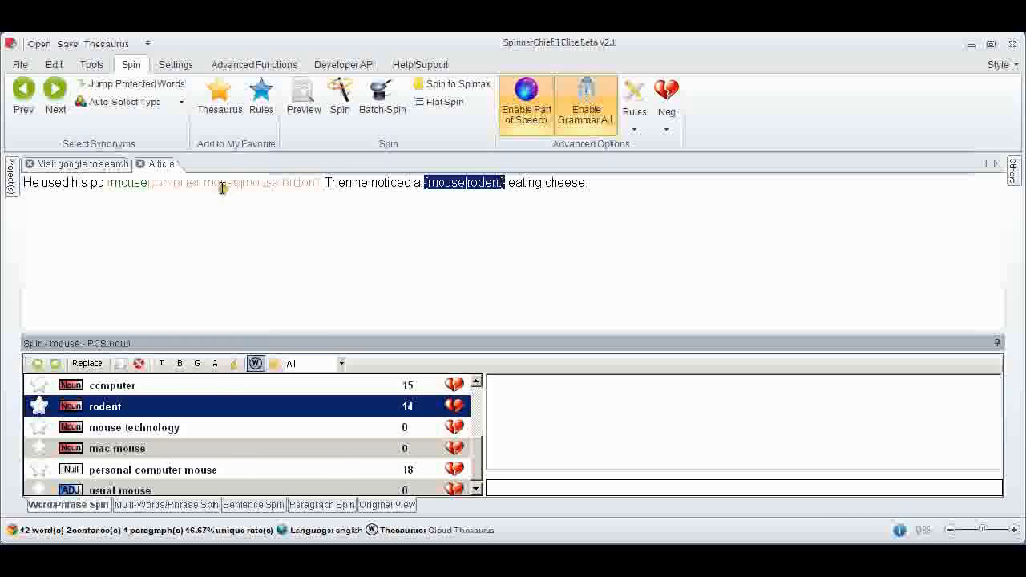
- Add a favorite rule for the first "mouse" spin group, linking the context word "pc" to "computer mouse" and "mouse button"
drag(109, 183, 328, 196)
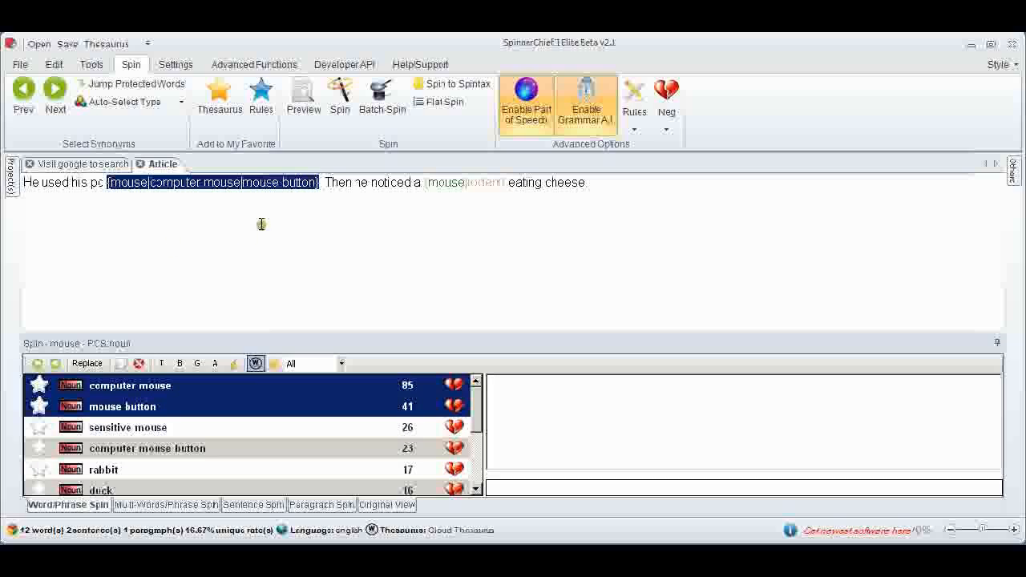
click(260, 109)
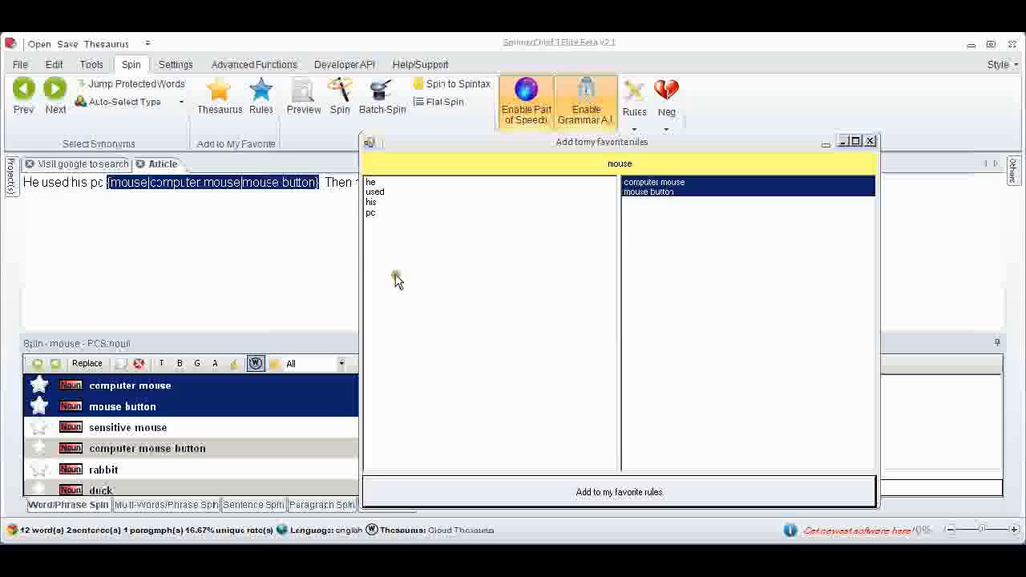
click(374, 213)
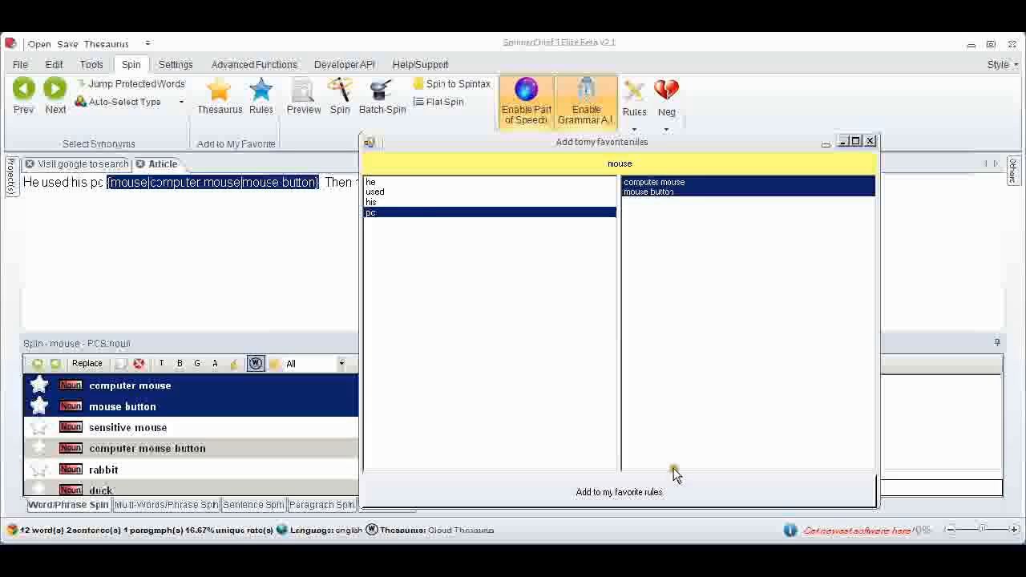
click(627, 498)
click(616, 357)
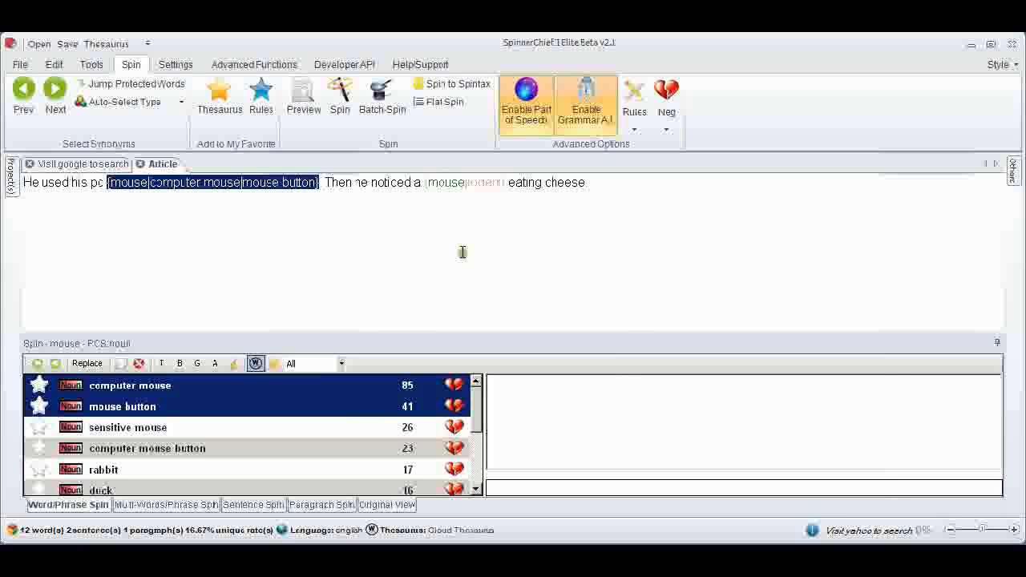
- Add a favorite rule for the second "mouse" spin group, linking the context words "eating" and "cheese" to "rodent"
click(423, 182)
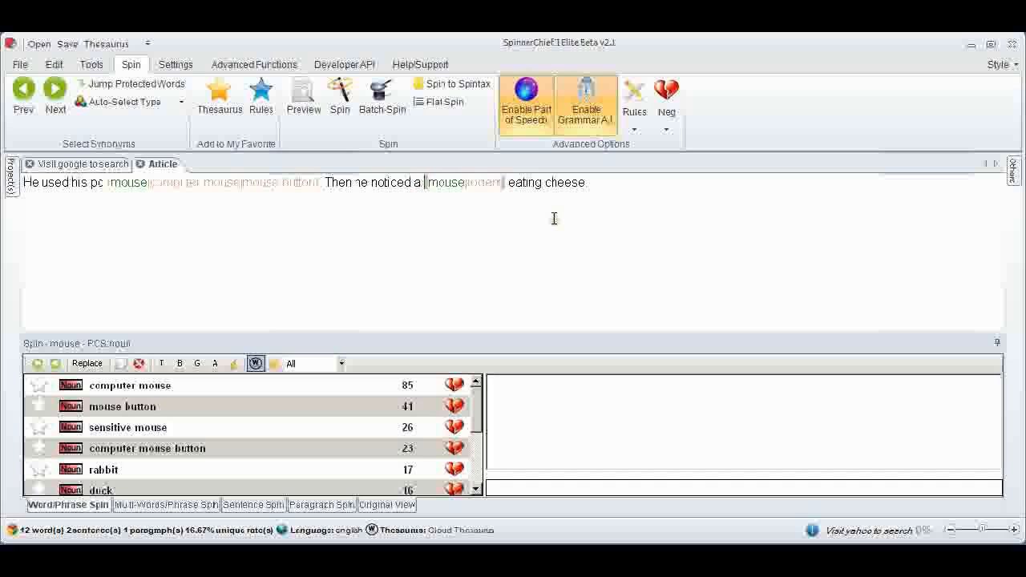
key(shift+Right)
key(shift+Right)
key(shift+Right)
key(shift+Right)
key(shift+Right)
key(shift+Right)
key(shift+Right)
key(shift+Right)
key(shift+Right)
key(shift+Right)
key(shift+Right)
key(shift+Right)
key(shift+Right)
key(shift+Right)
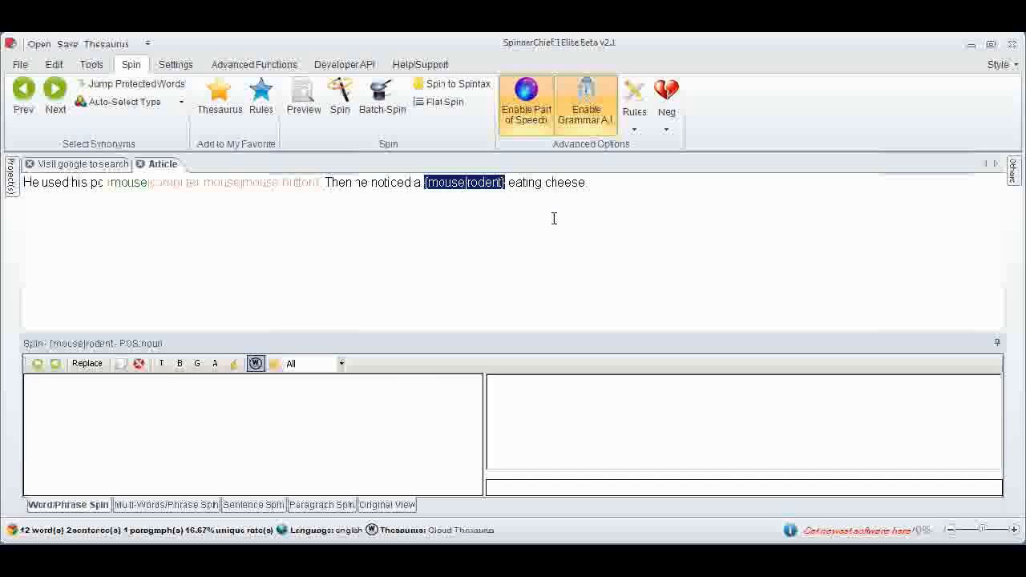
click(260, 102)
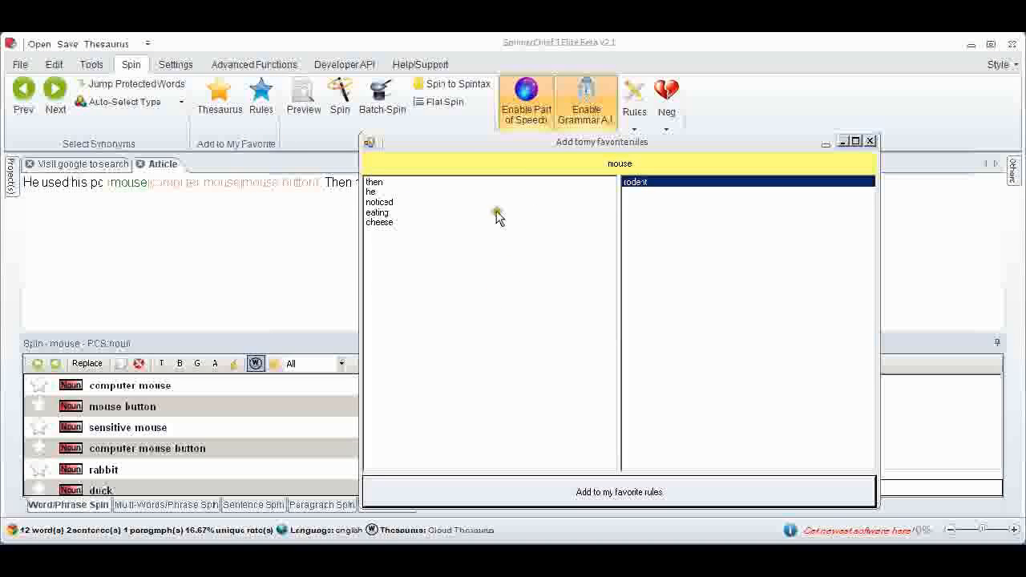
click(372, 214)
ctrl+click(377, 222)
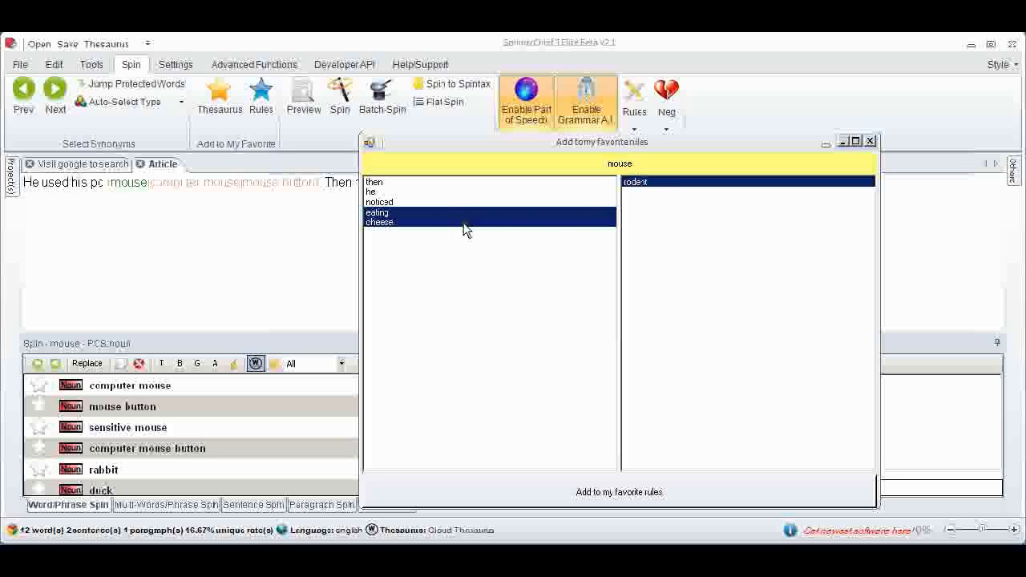
click(606, 497)
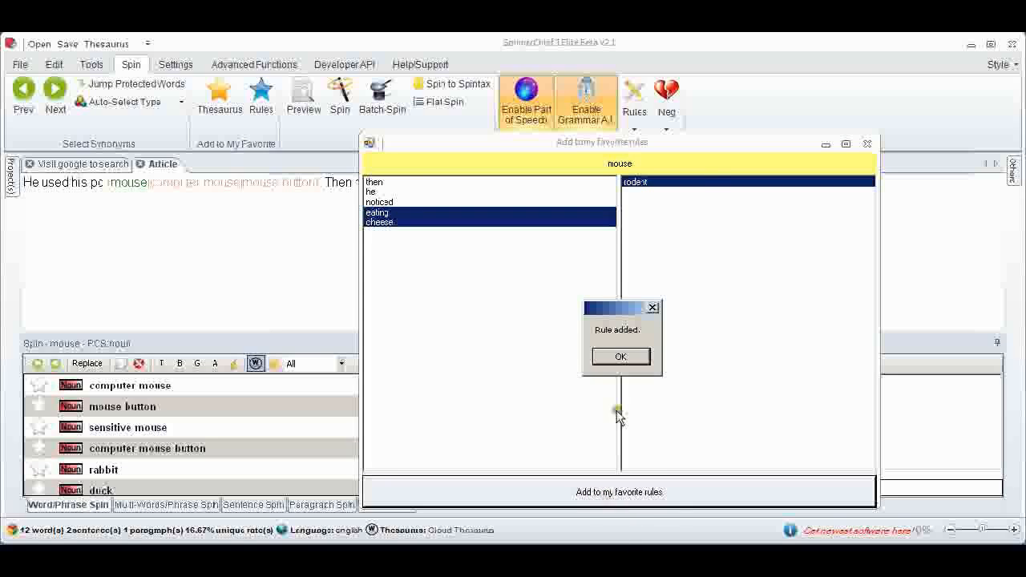
click(616, 355)
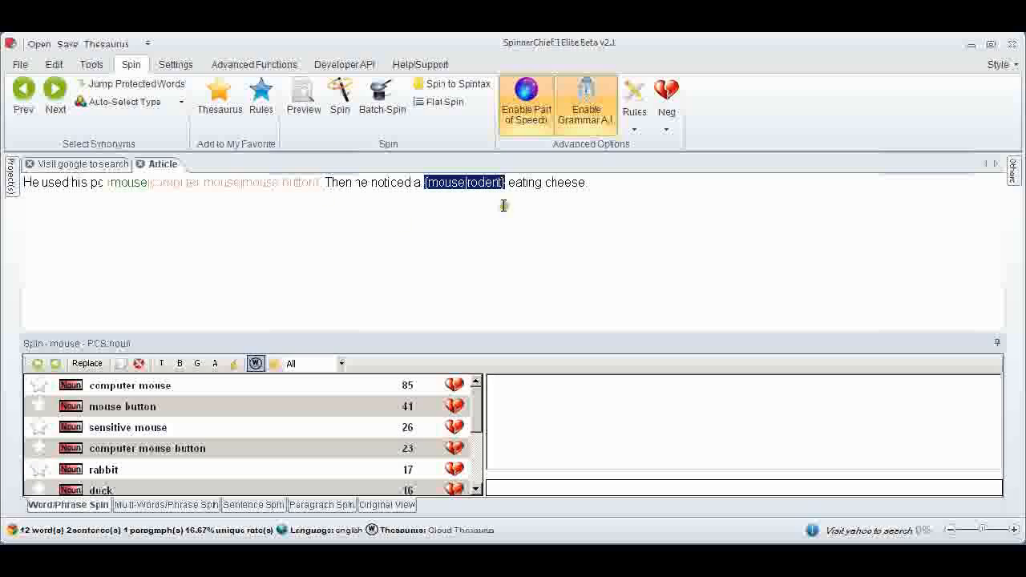
- Set the rules to My Favorite Rules and replace the spintax with the plain text "He used his pc mouse. Then he noticed a mouse eating cheese."
click(635, 132)
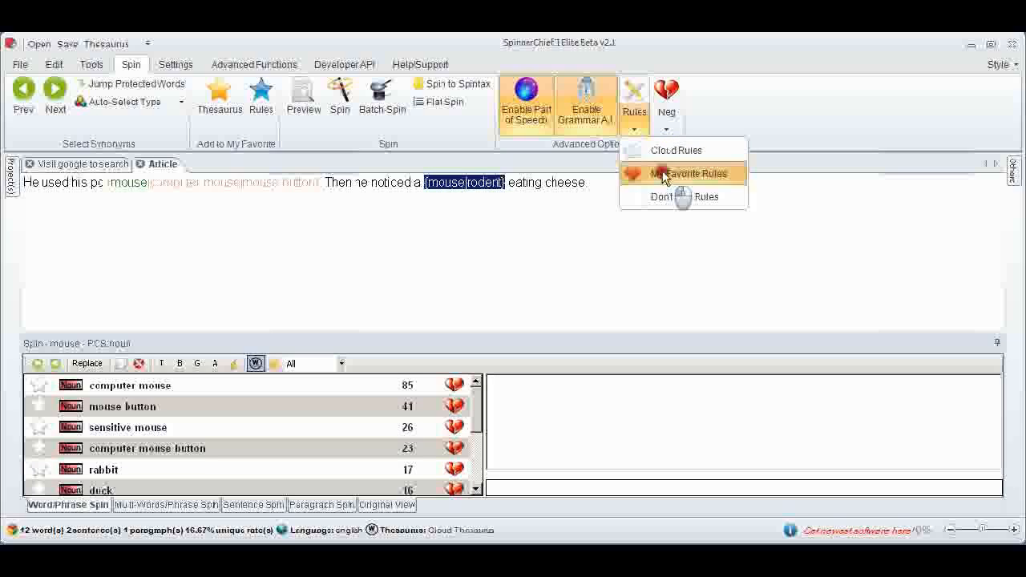
click(662, 174)
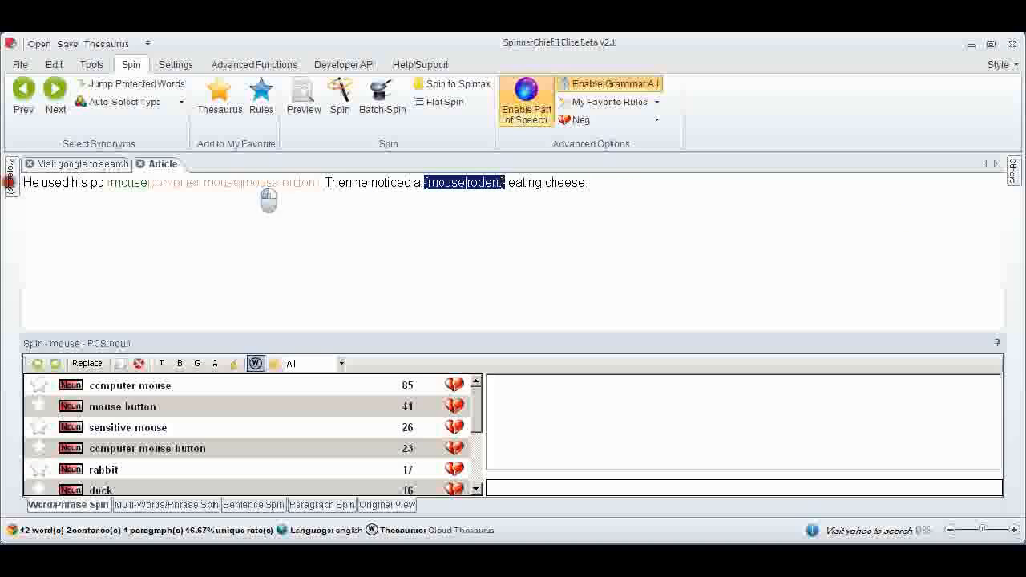
drag(24, 184, 682, 202)
click(682, 202)
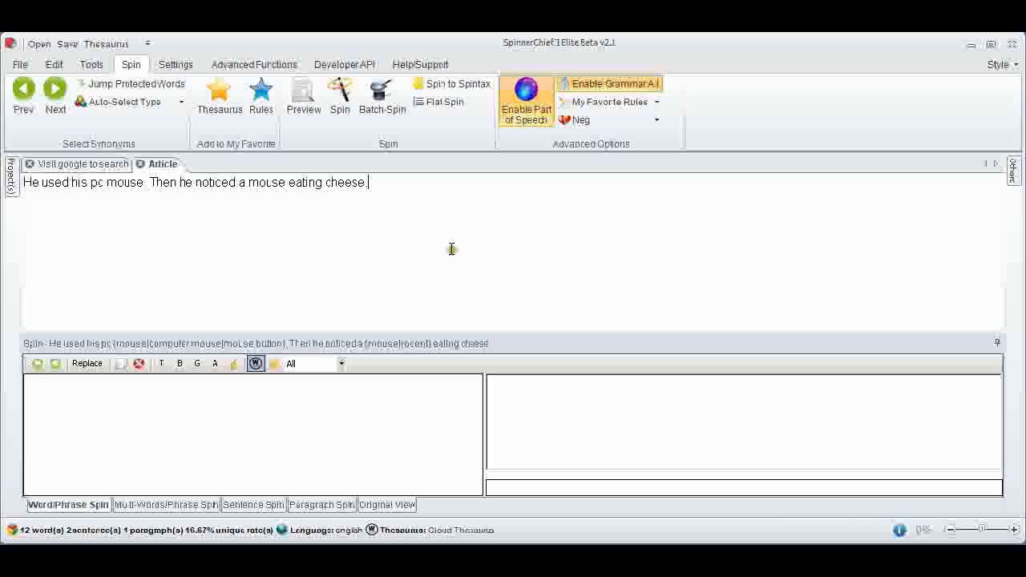
- Compare the suggested synonyms for "mouse" in the first and second sentences, and view the available rule sources
click(120, 183)
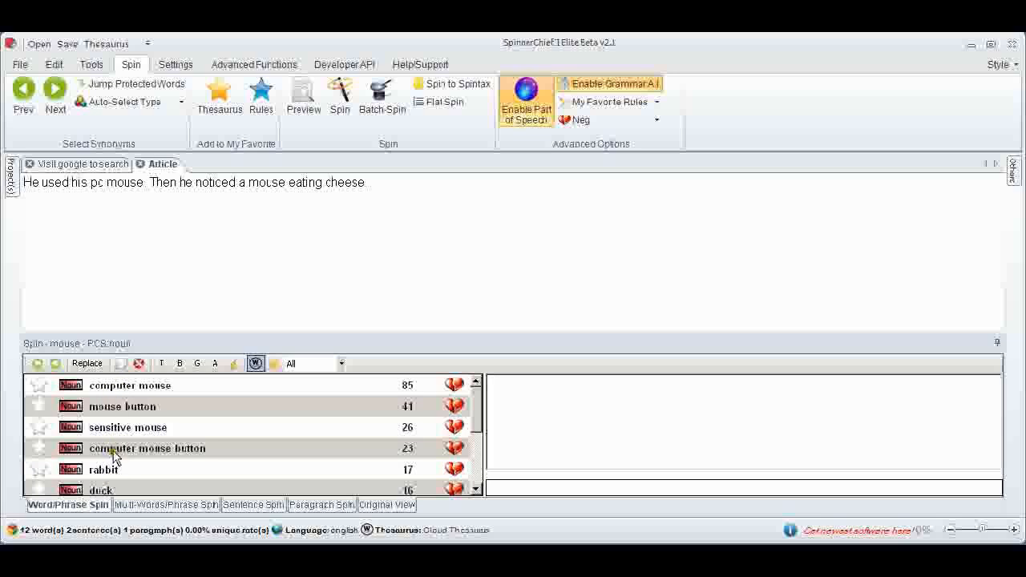
click(269, 182)
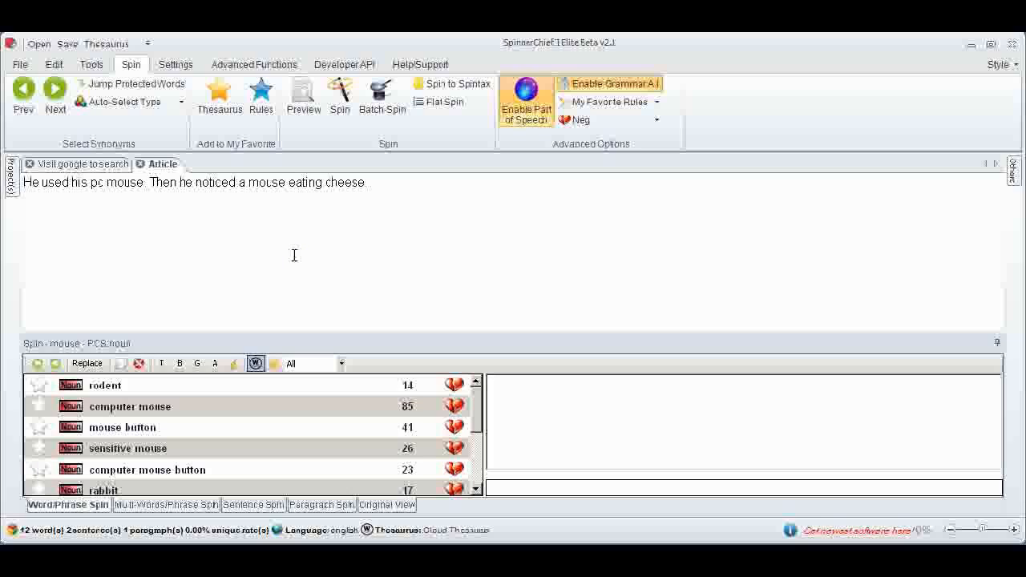
click(658, 104)
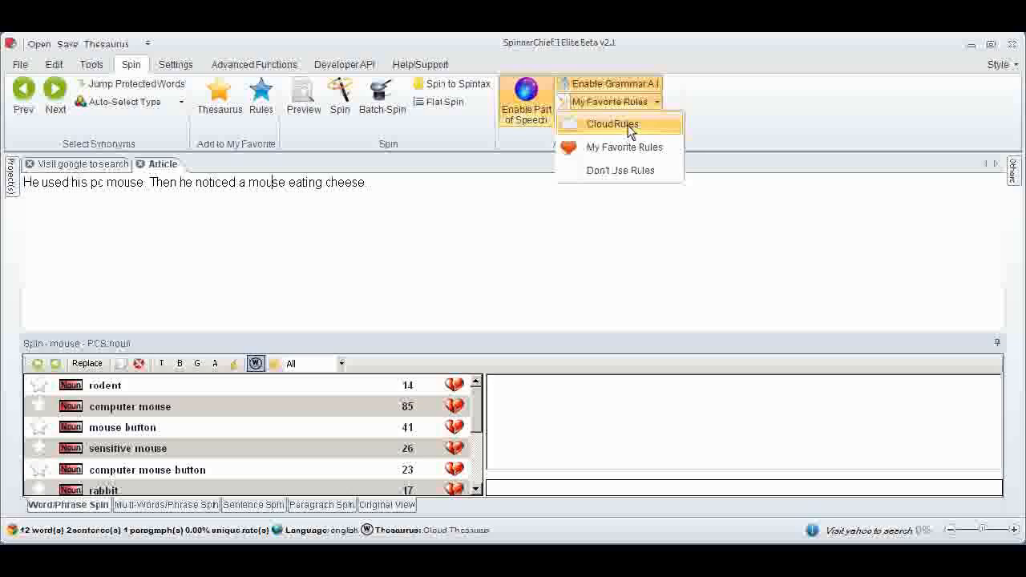
click(624, 64)
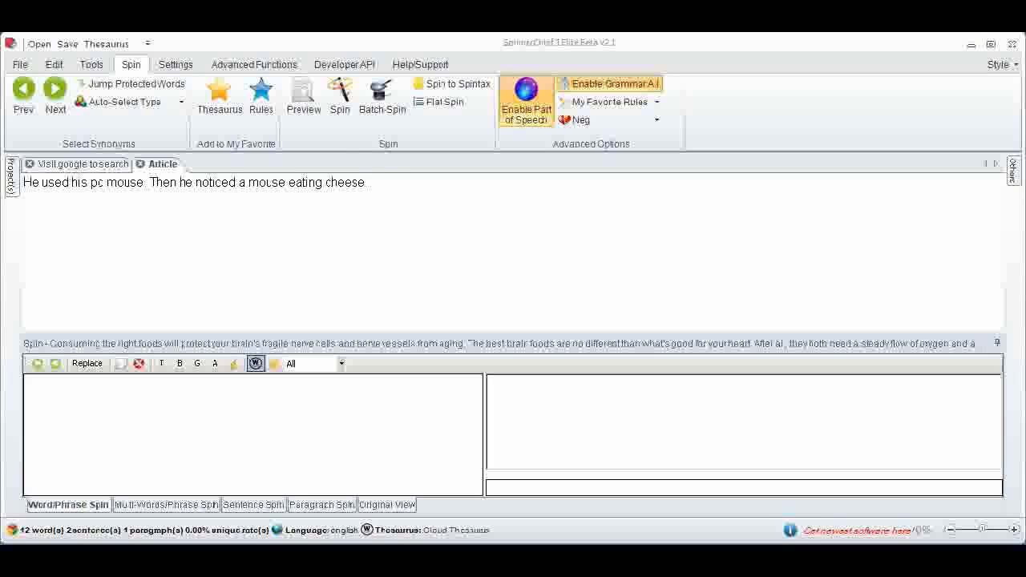
- Replace the article text with the paragraph beginning "Consuming the right foods will protect your brain's fragile nerve cells", ending it with a period
click(359, 191)
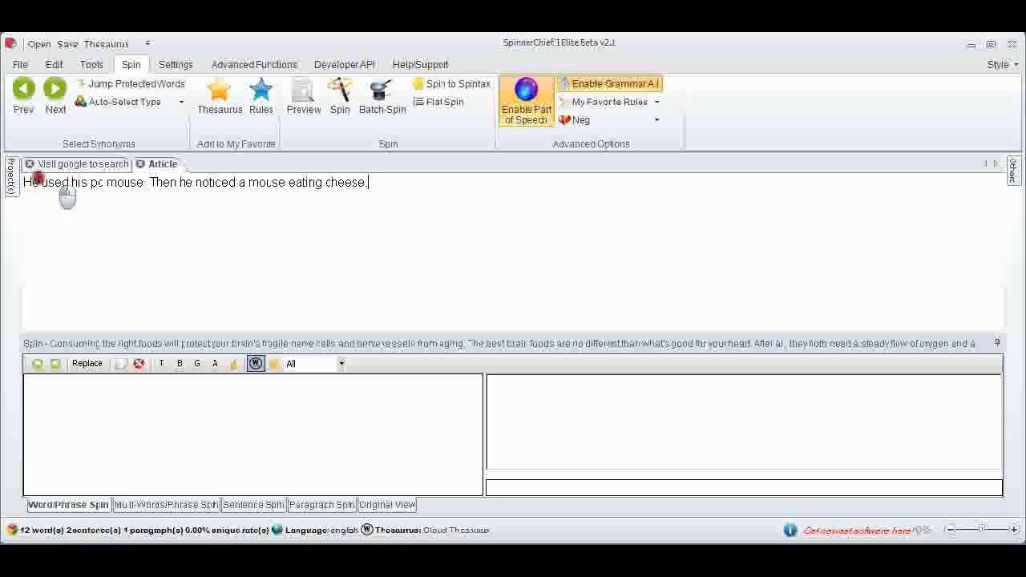
drag(22, 183, 433, 187)
text(Consuming the right foods will protect your brain's fragile nerve cells and nerve vessels from aging. The best brain foods are no different than what's good for your heart. After all, they both need a steady flow of oxygen and a smart diet to function at the top of their games. However, fruits and vegetables are not a dieter's only options. In fact, you may be pleasantly surprised by some of the best food to lose weight)
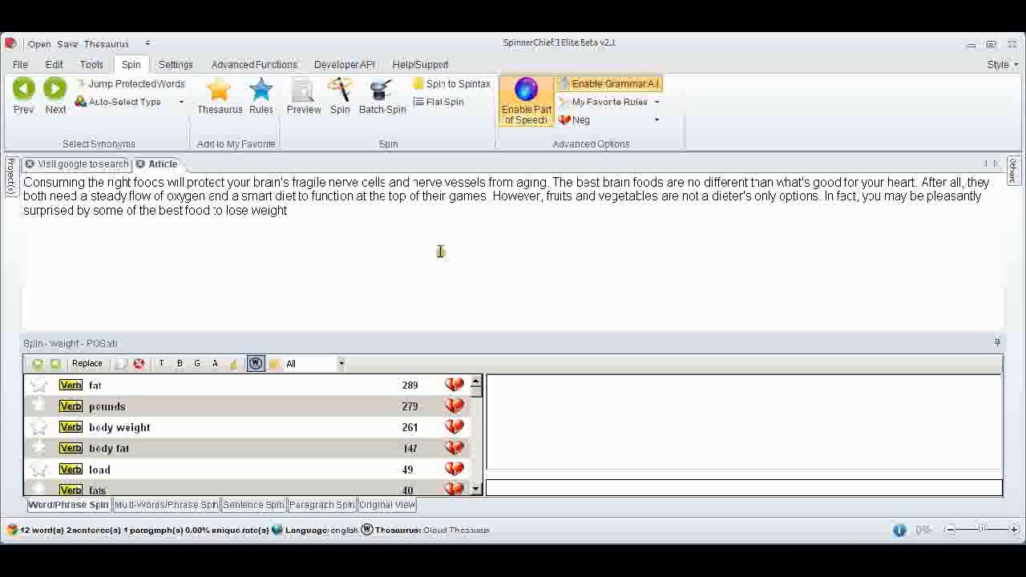
text(.)
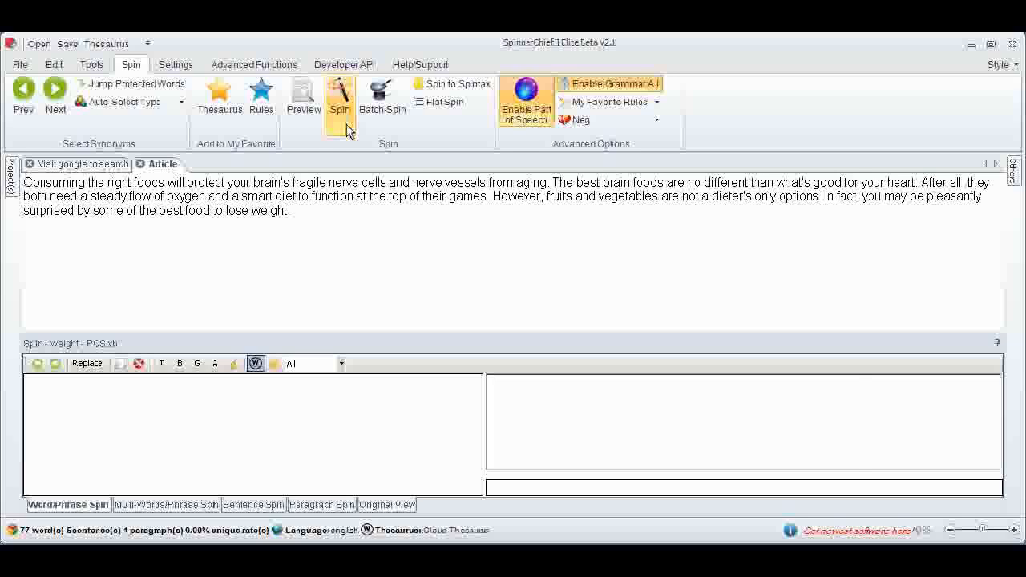
- Open the Generate article settings for the brain foods paragraph and apply the Magic Settings preset
click(340, 105)
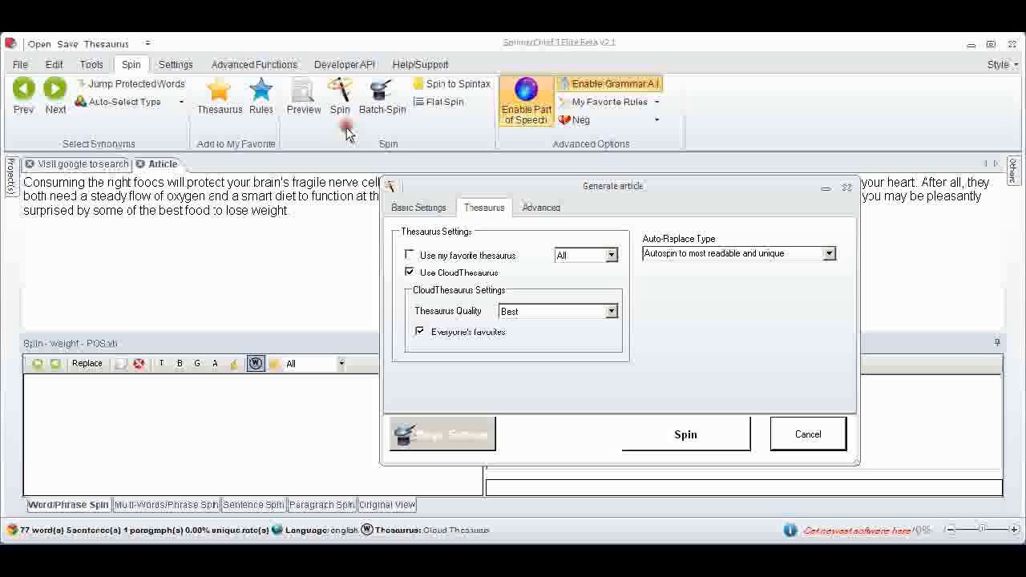
click(468, 443)
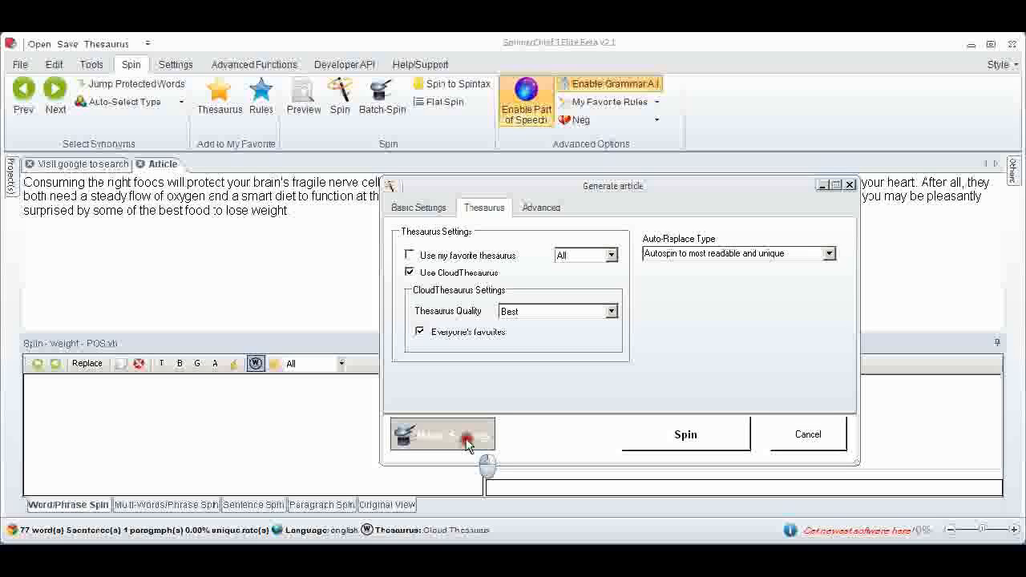
click(411, 208)
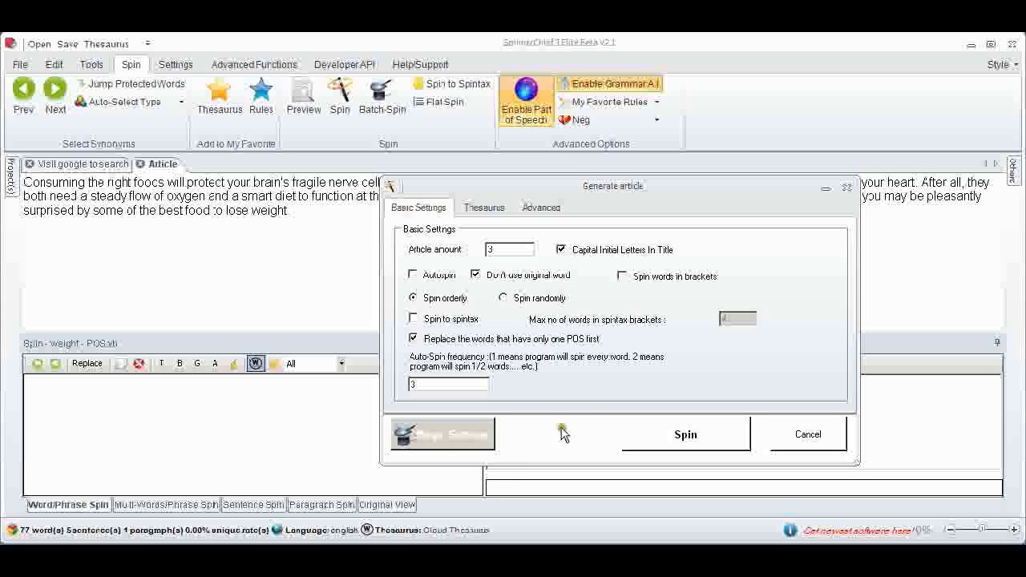
click(449, 446)
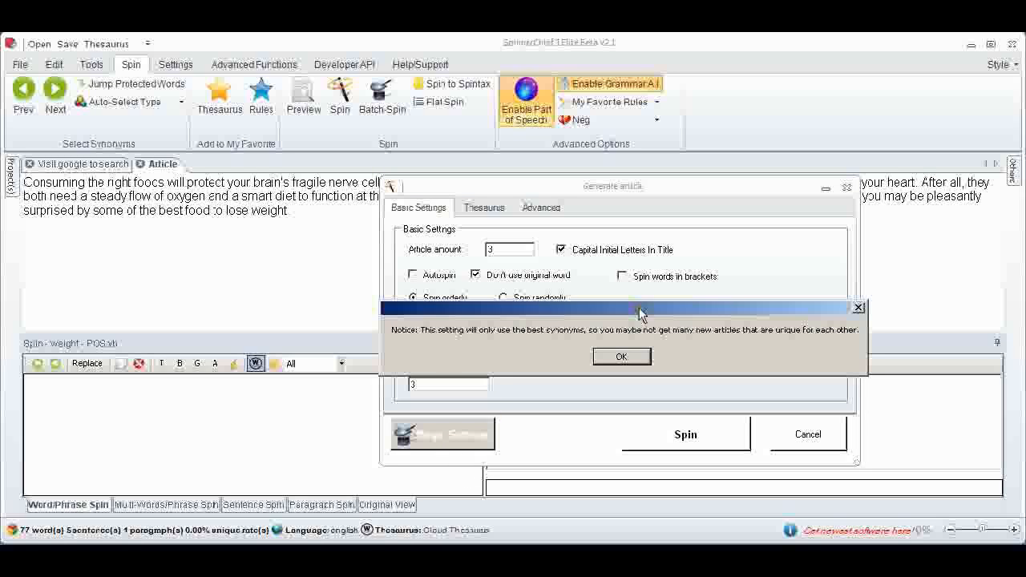
drag(640, 311, 645, 320)
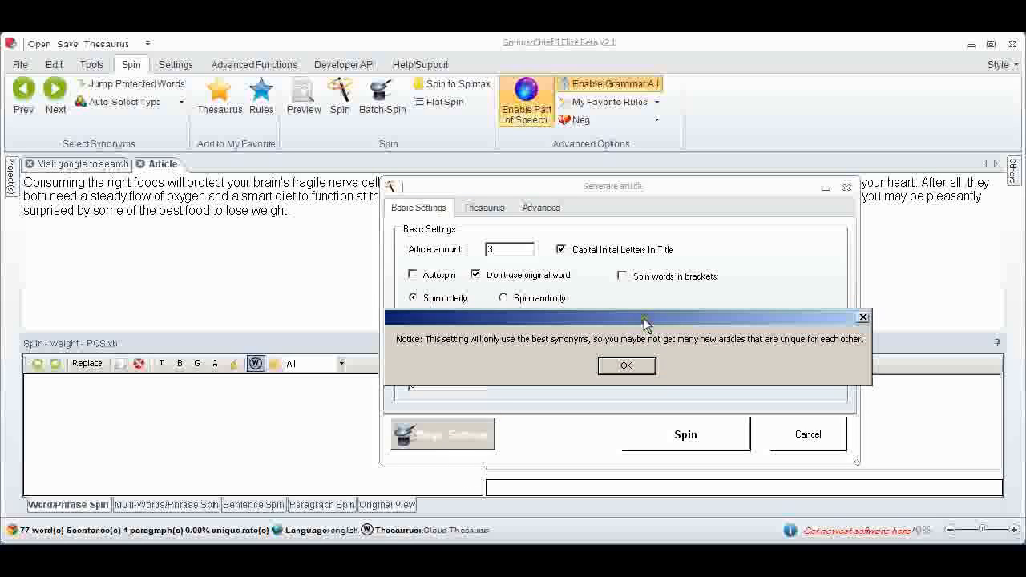
click(641, 367)
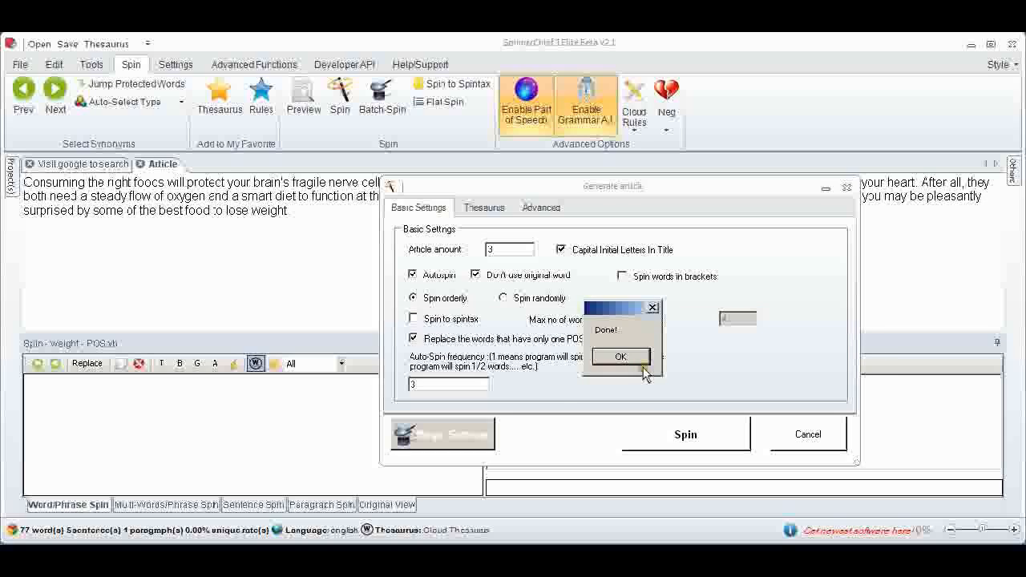
click(641, 359)
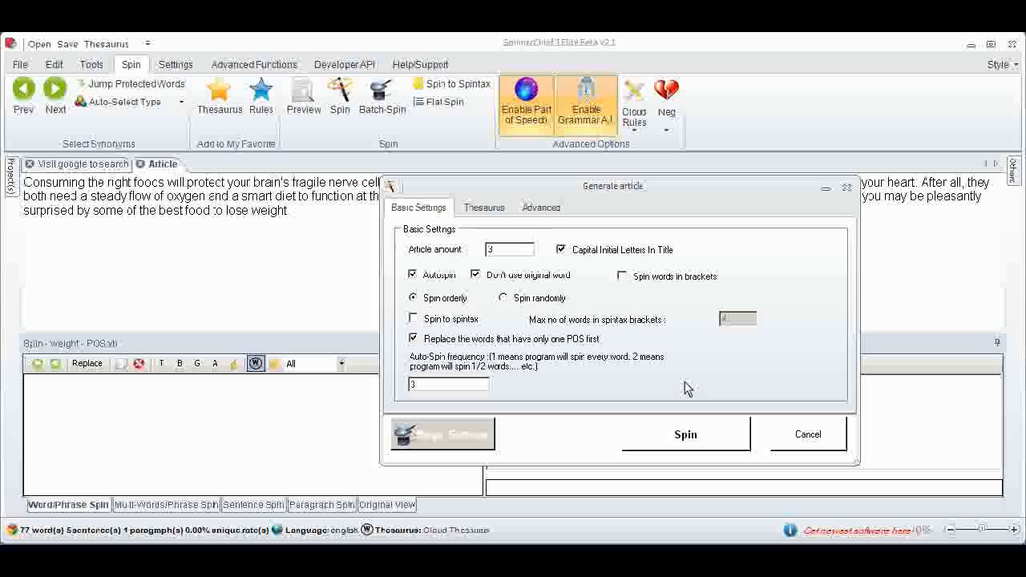
- Set the article amount to 2, spin the paragraph, and view the second generated article
click(686, 387)
click(488, 250)
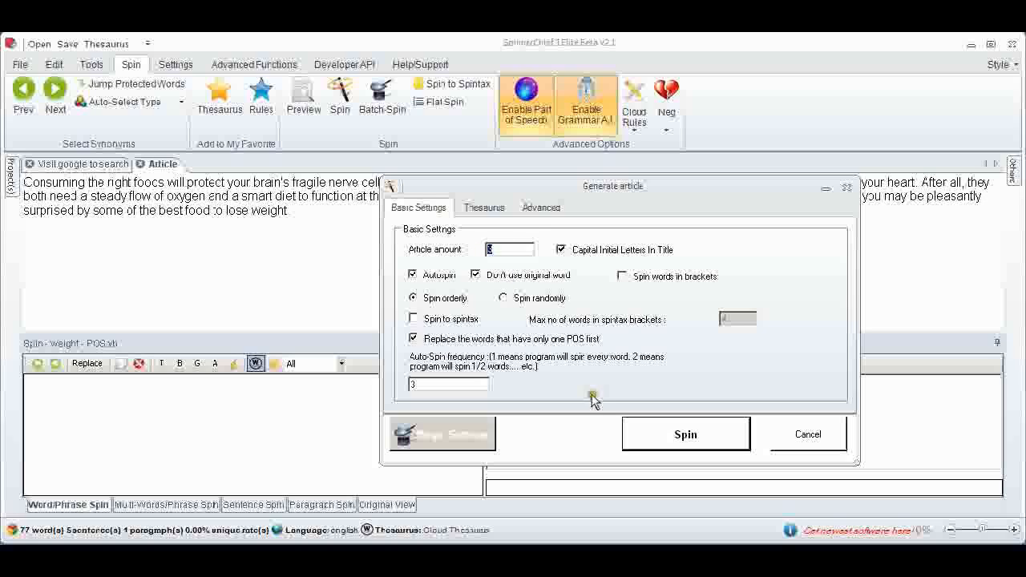
text(2)
click(674, 440)
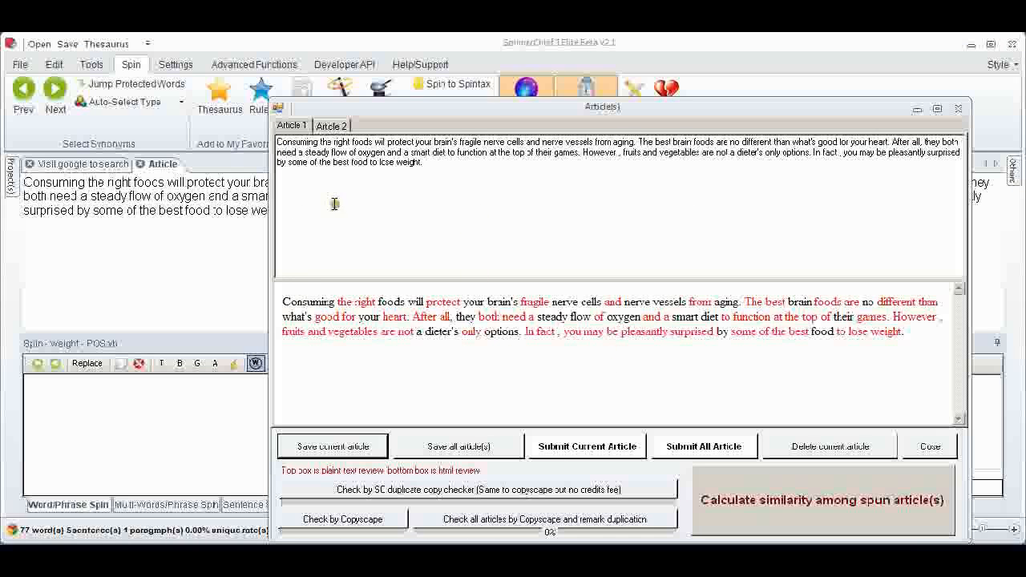
click(332, 126)
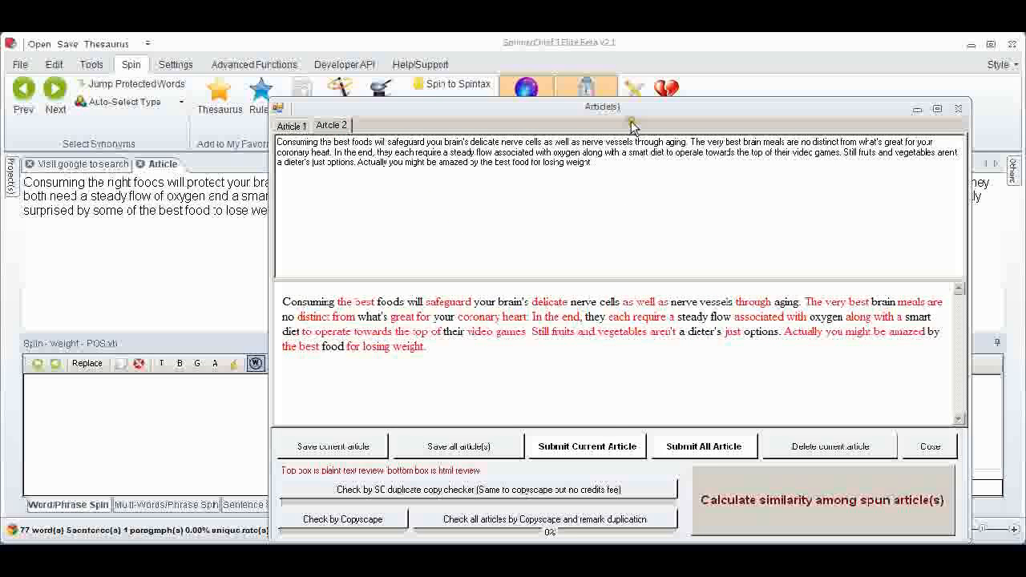
drag(559, 109, 543, 80)
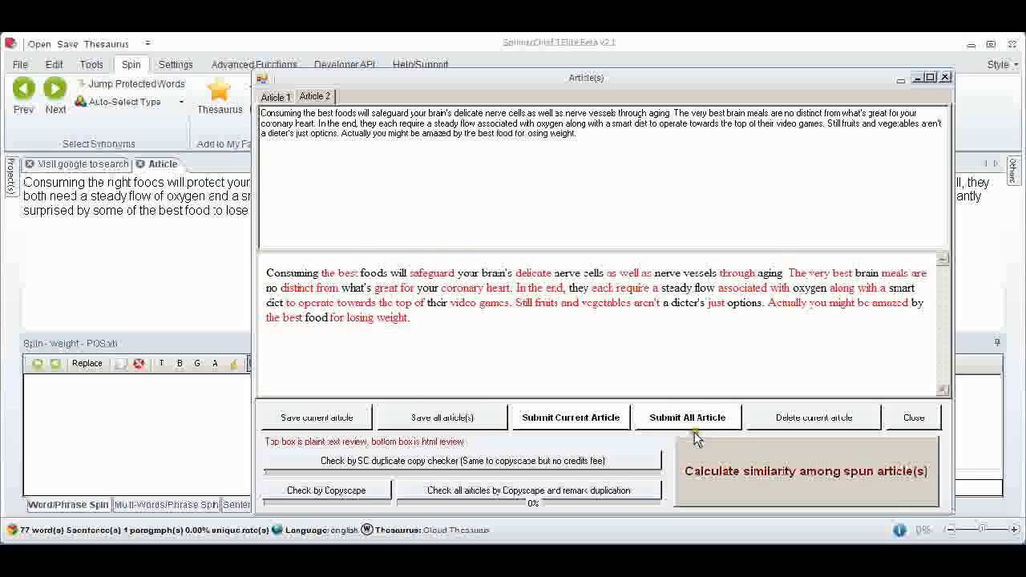
- Check Article 1 for duplicate content with Copyscape and look through the matching pages
click(276, 97)
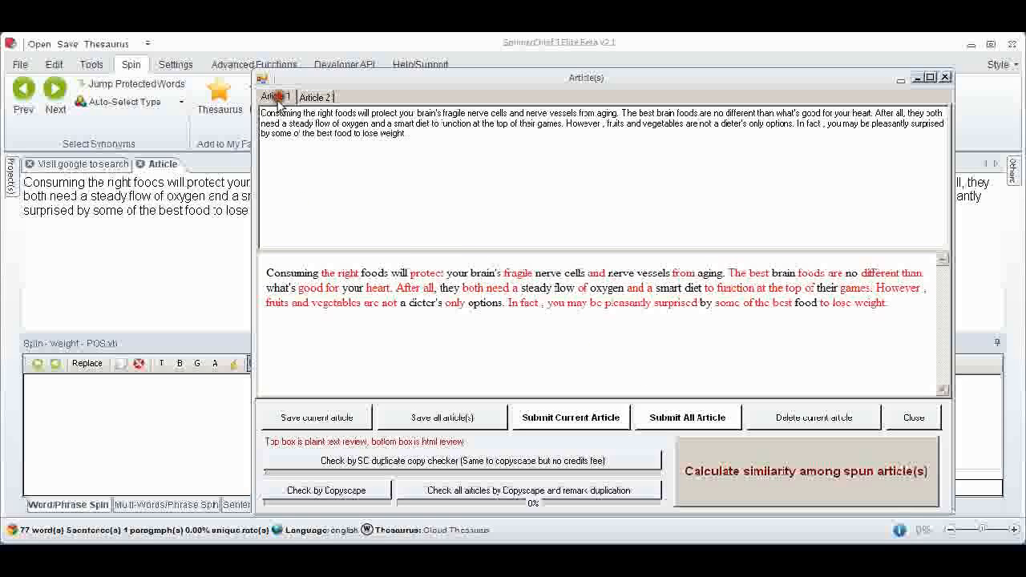
click(355, 489)
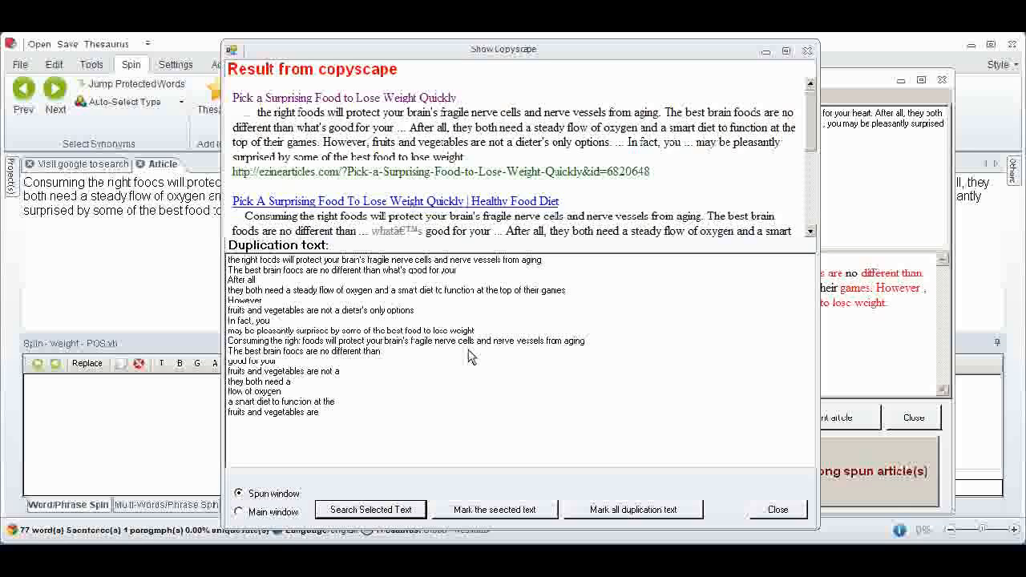
drag(804, 129, 809, 215)
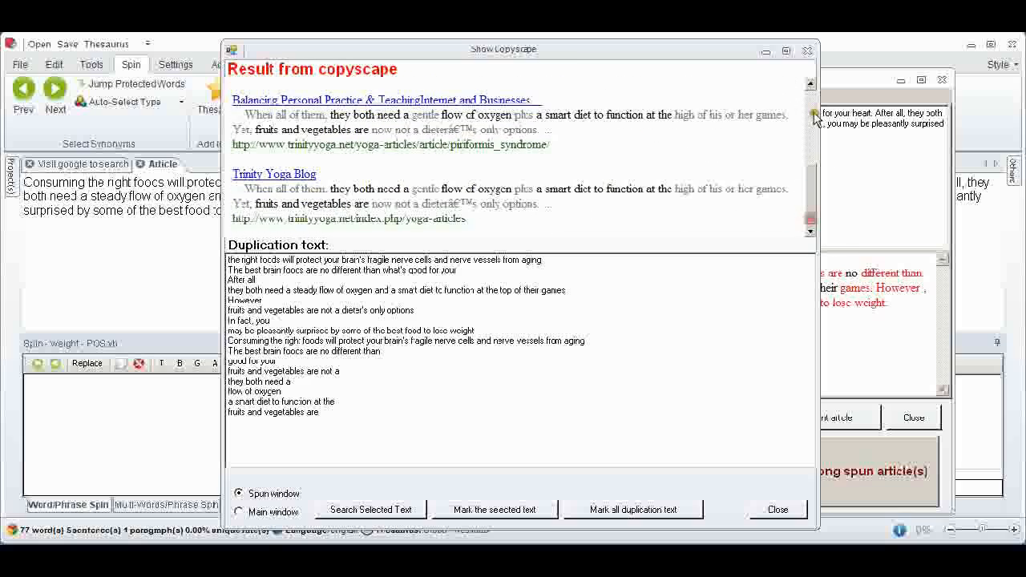
click(808, 49)
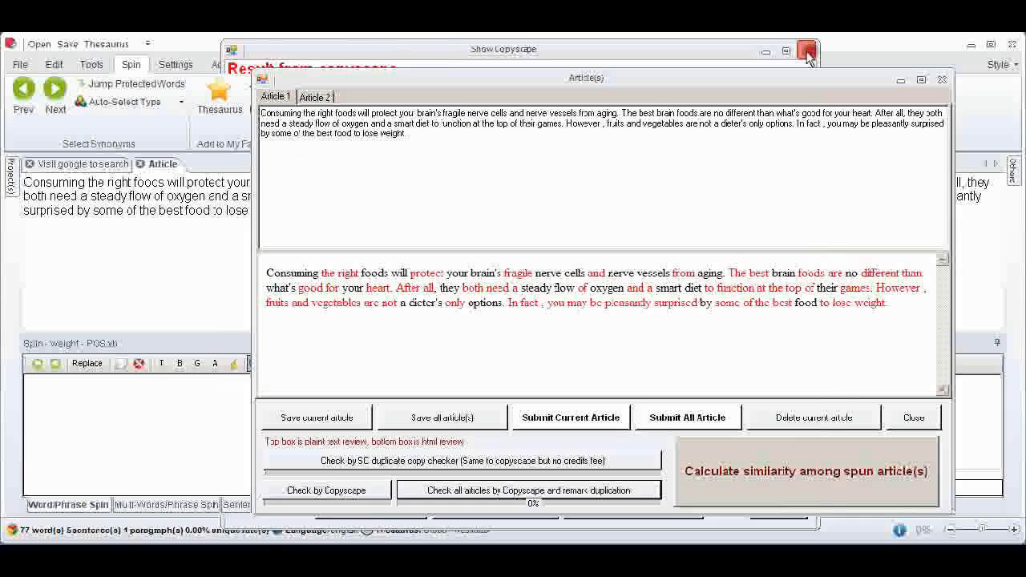
- Check Article 2 for duplicate content with Copyscape, and close the results and the generated articles window
click(317, 96)
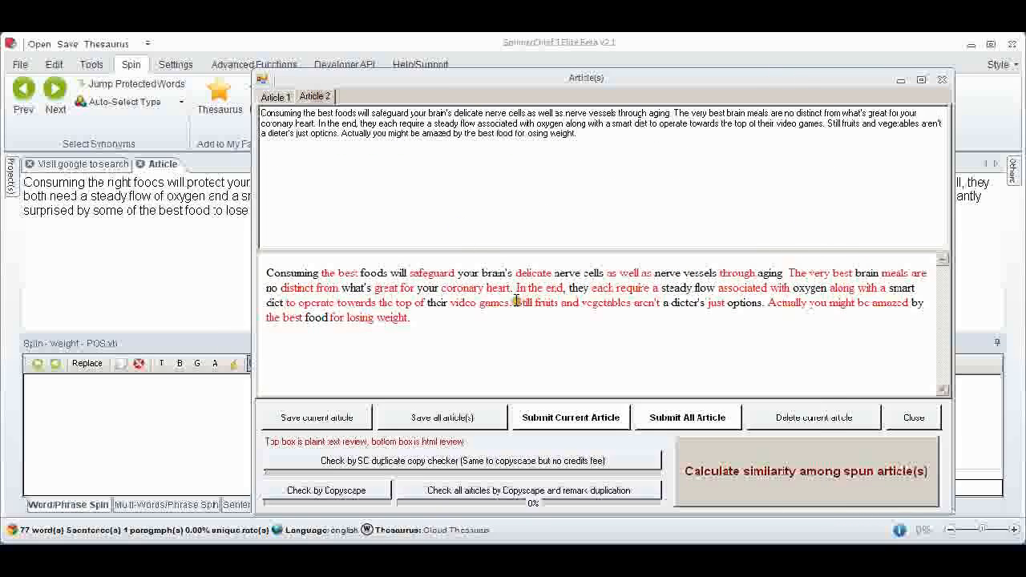
click(470, 497)
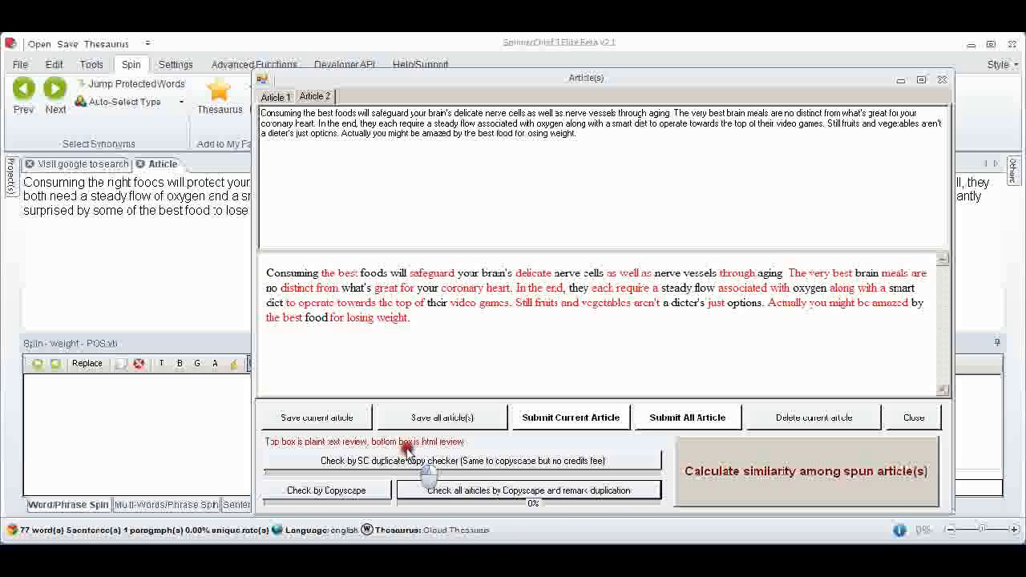
click(369, 493)
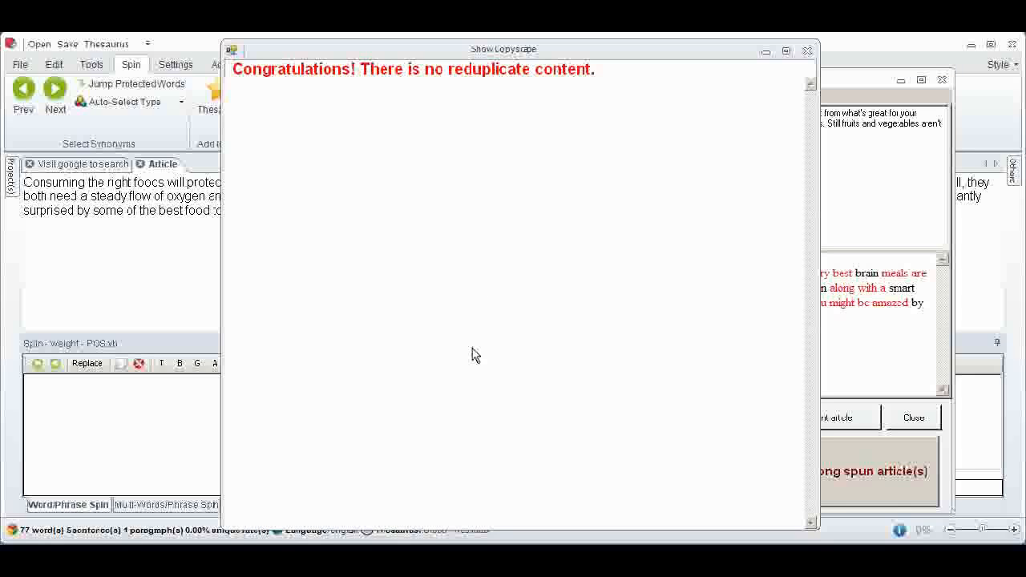
click(808, 53)
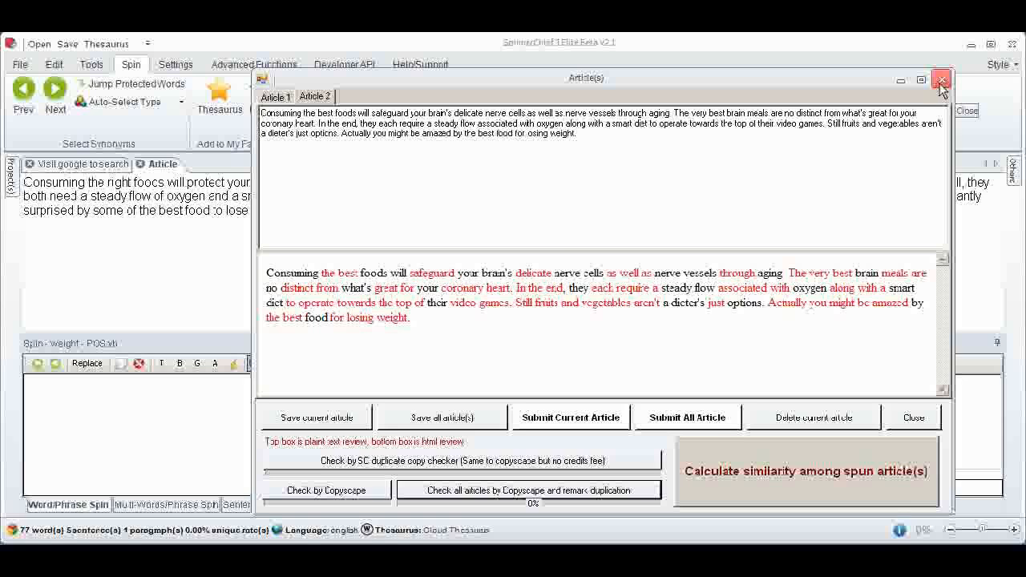
drag(782, 85, 766, 94)
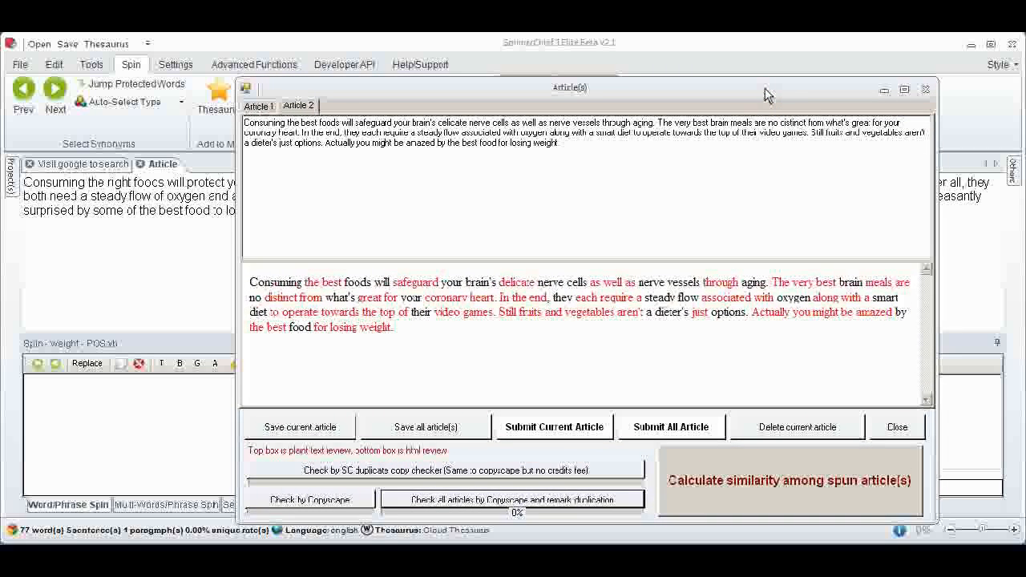
click(764, 90)
click(765, 94)
click(926, 91)
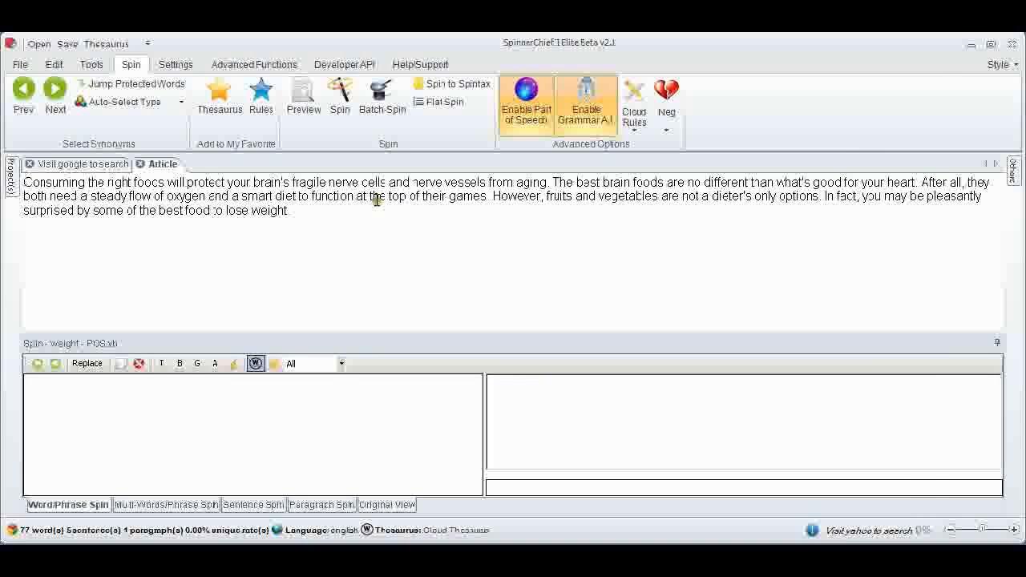
- Reopen the Generate article settings and apply the Magic Settings preset again
click(341, 120)
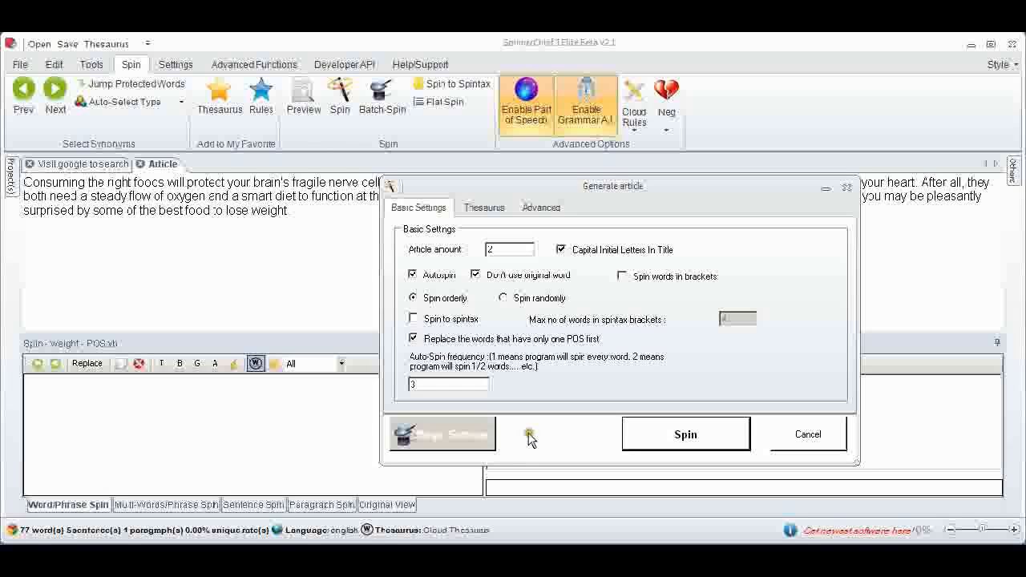
click(475, 442)
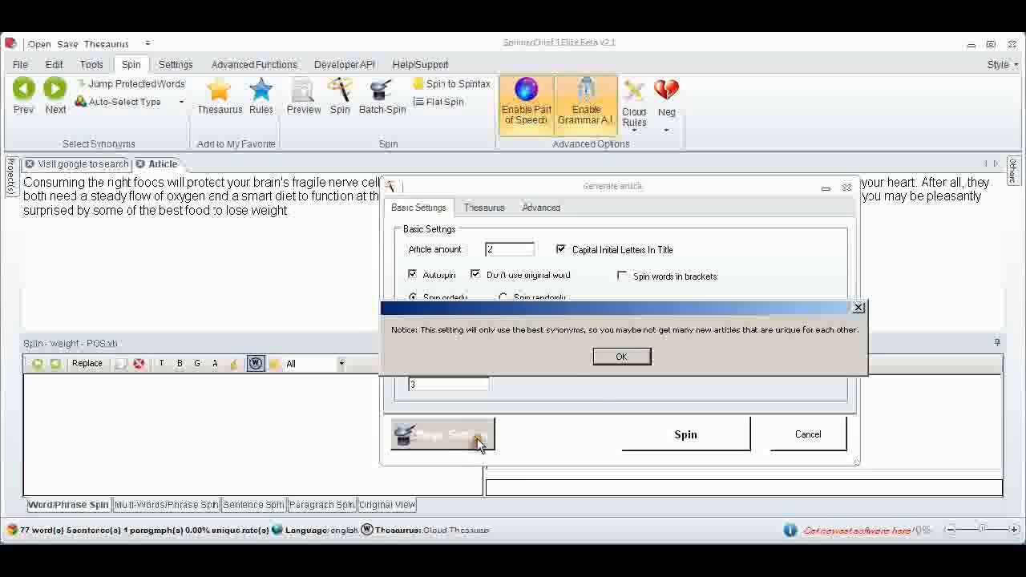
click(608, 360)
click(614, 356)
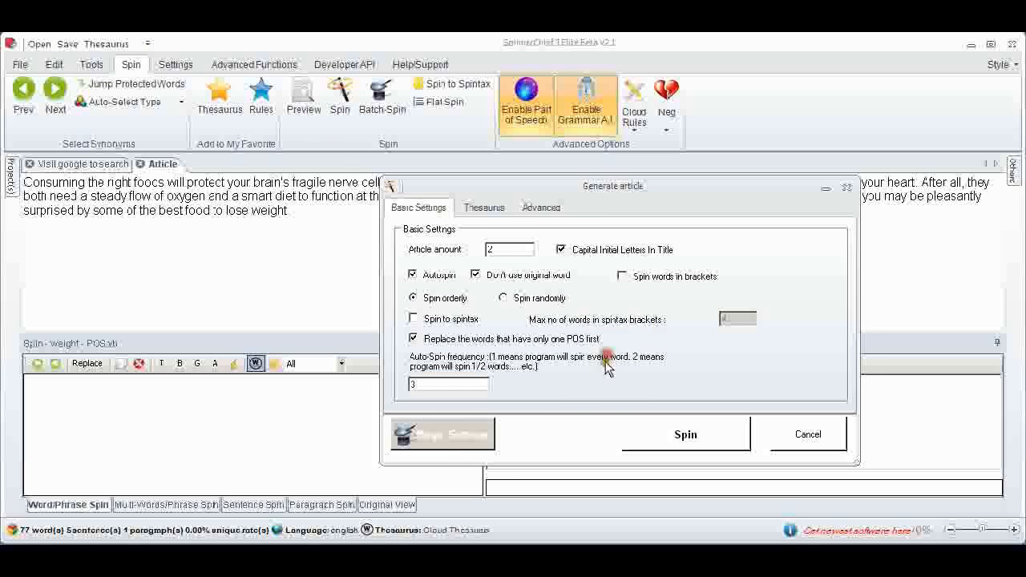
- Examine the Auto-Replace Type options in the thesaurus settings and the Auto-Spin frequency in the basic settings
click(487, 207)
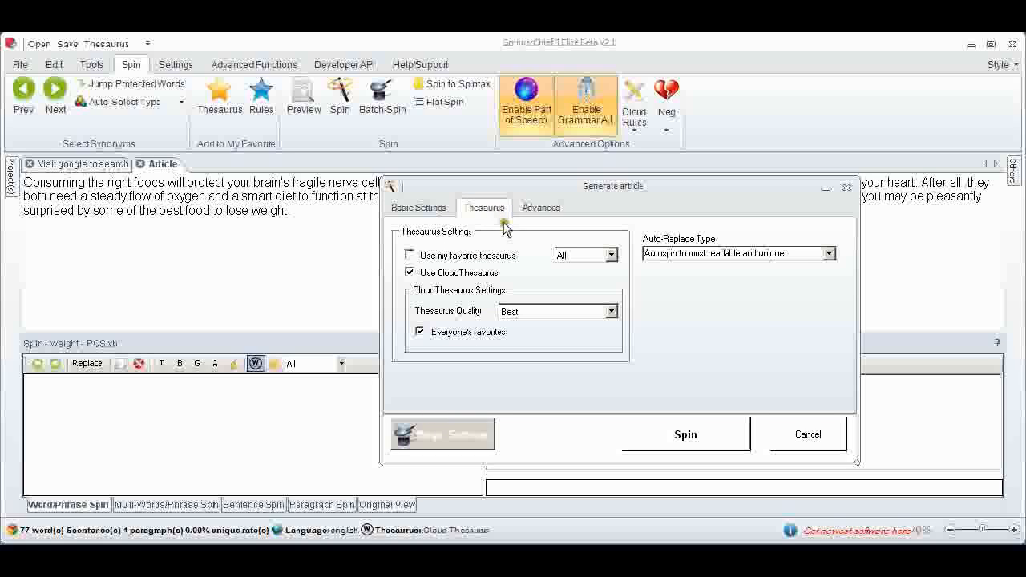
click(829, 254)
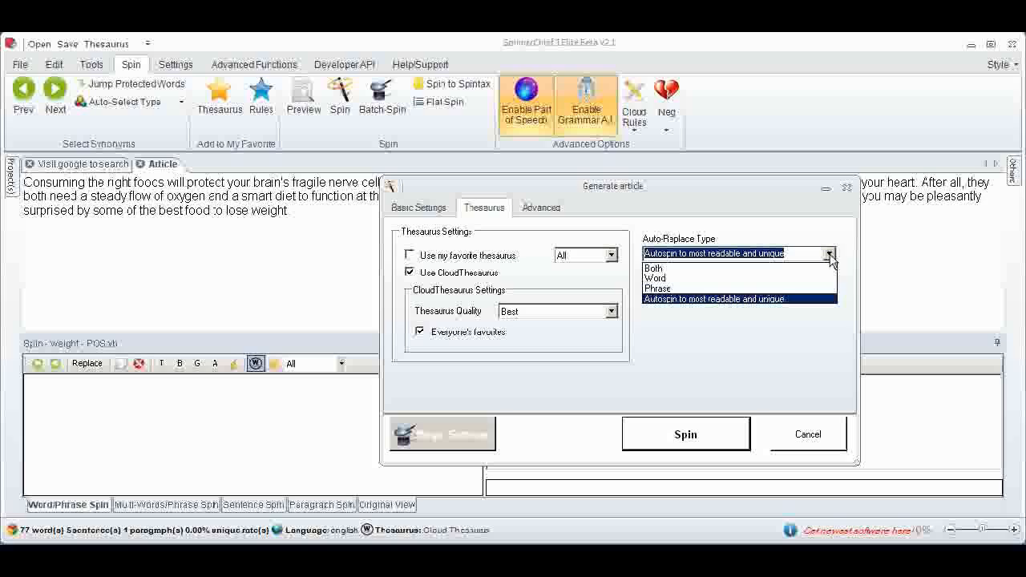
click(830, 255)
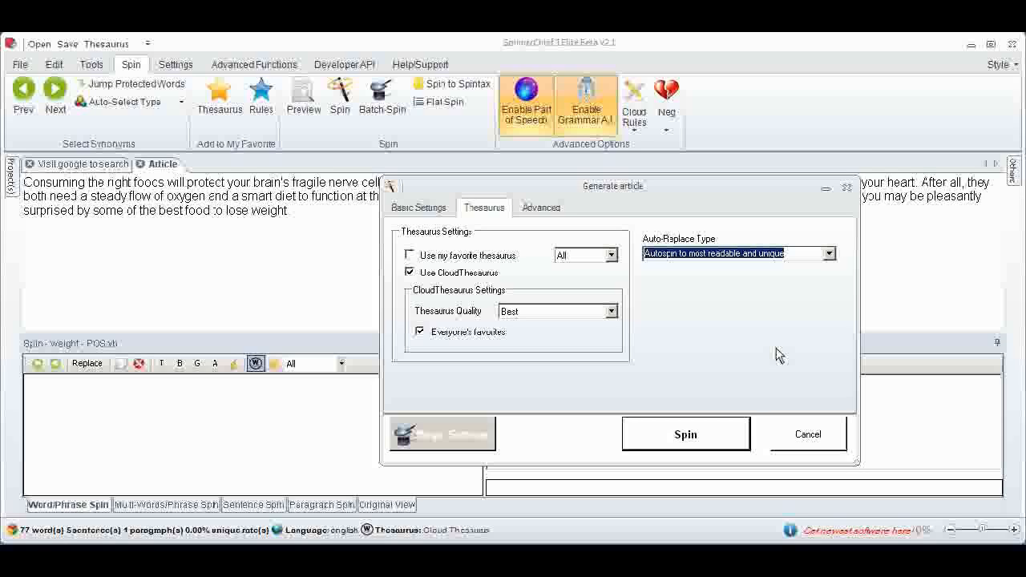
click(417, 208)
click(432, 386)
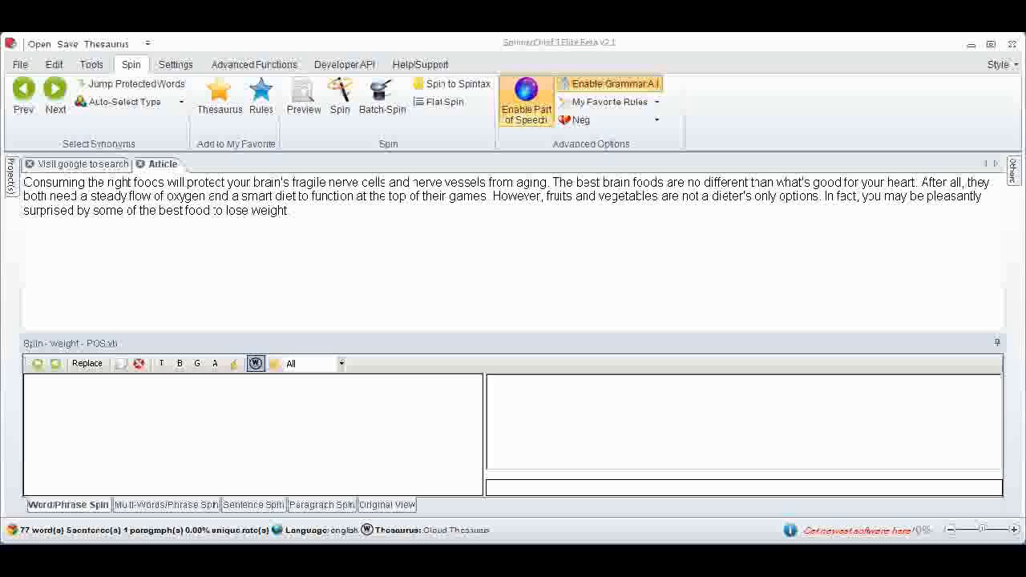
- Replace the article text with the paragraph beginning "If you don't already drink plenty of water then start."
click(25, 182)
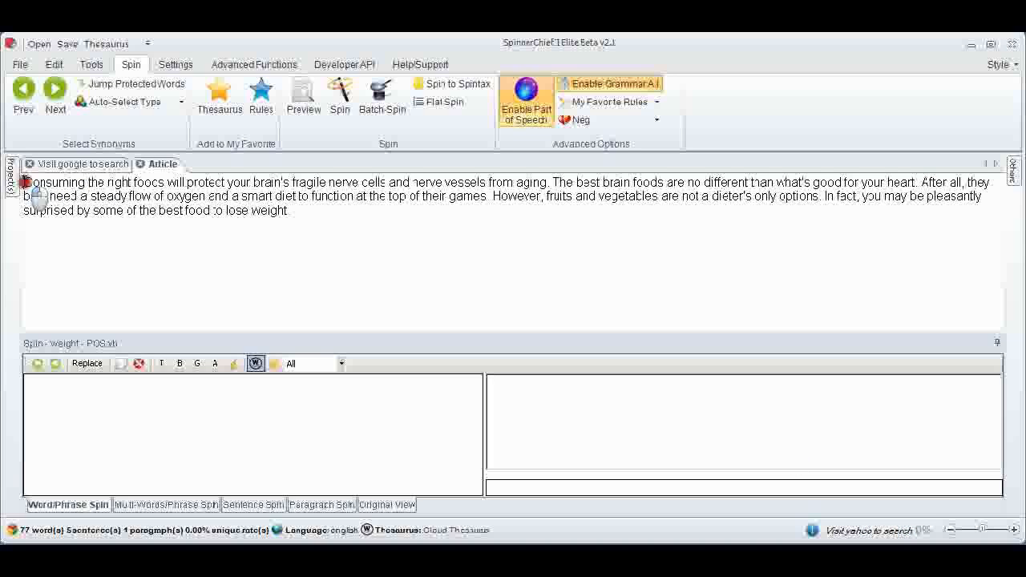
drag(25, 182, 383, 221)
key(Delete)
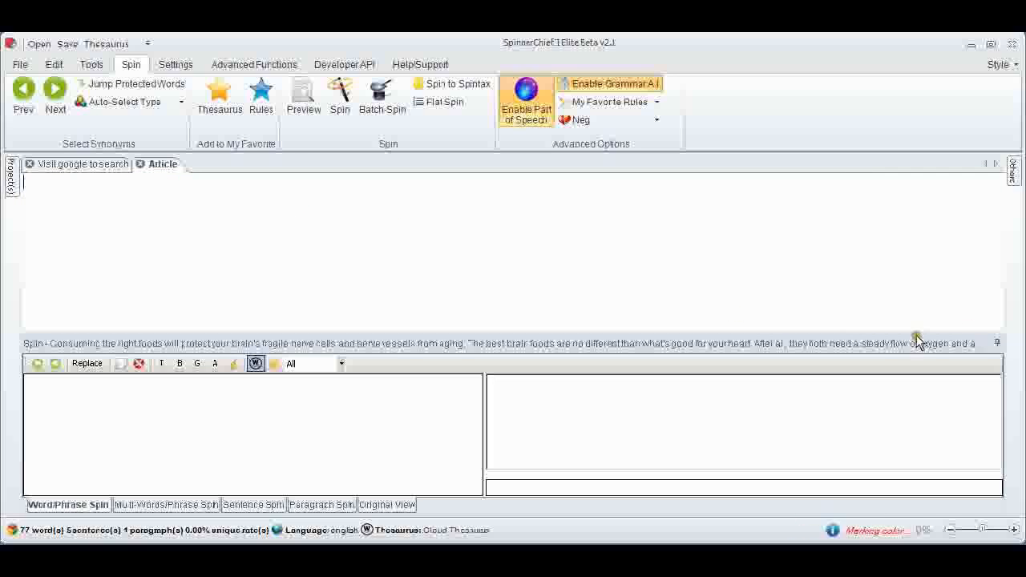
click(521, 253)
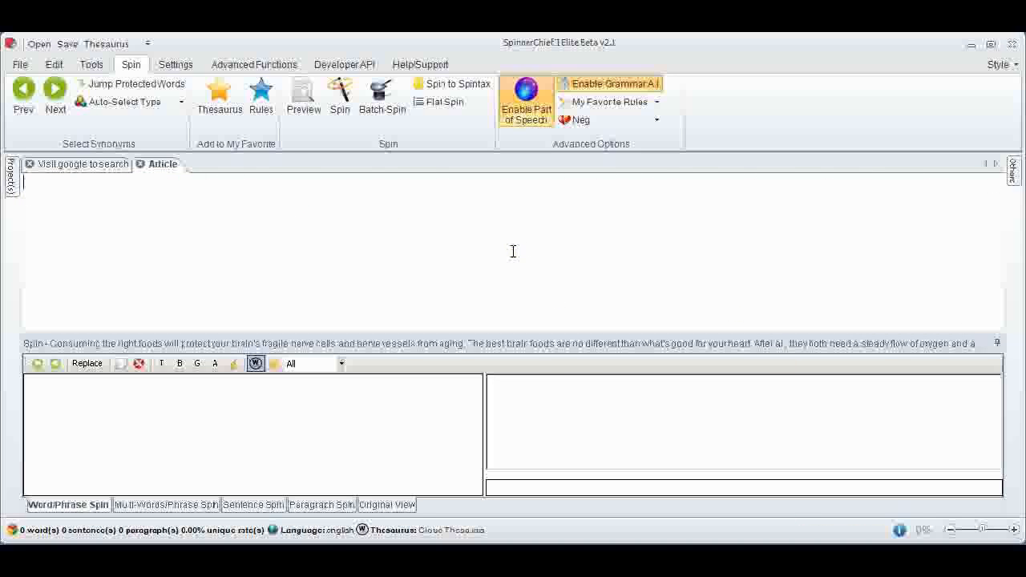
text(If you don't already drink plenty of water then start. The body needs water to stay hydrated and to perform important functions. Extra water aids in the breakdown of fat cells. It also helps carry nutrients into cells and helps the transport of vitamins and minerals. The more exercise you do the more water you need to maintain a good level of body hydration.)
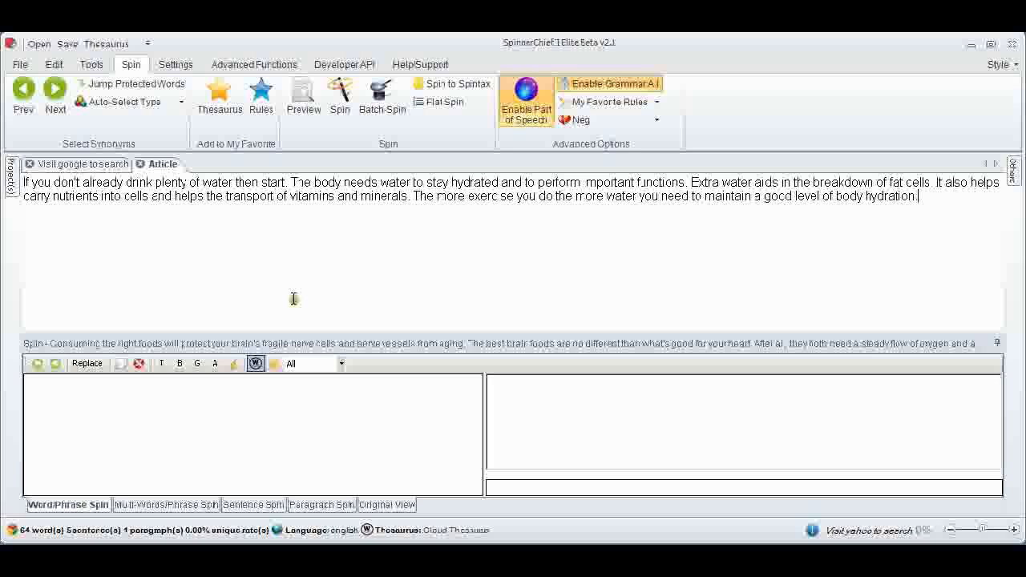
- Apply the Magic Settings preset in the Generate article settings for the drinking water paragraph
click(341, 120)
click(454, 428)
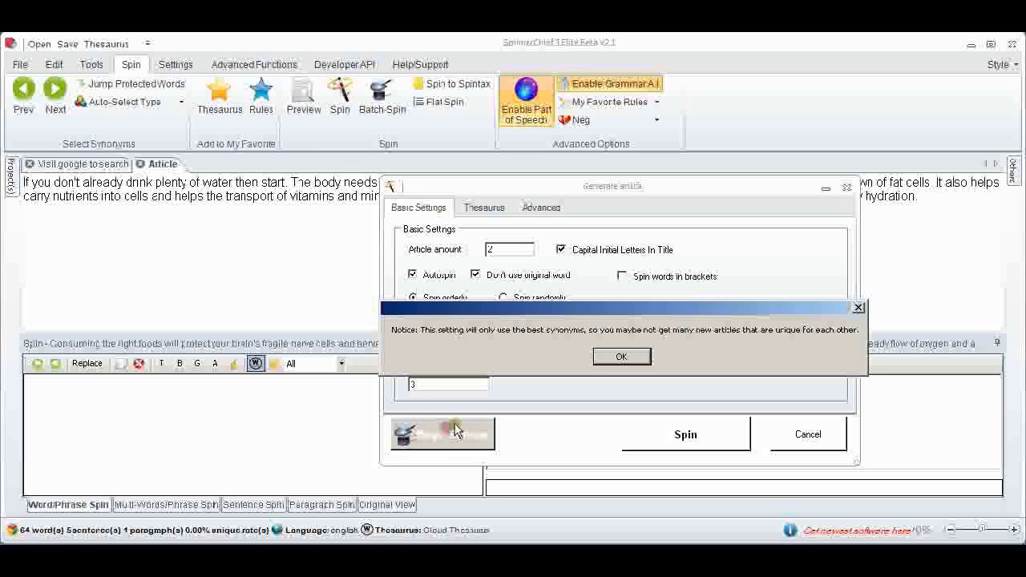
click(619, 357)
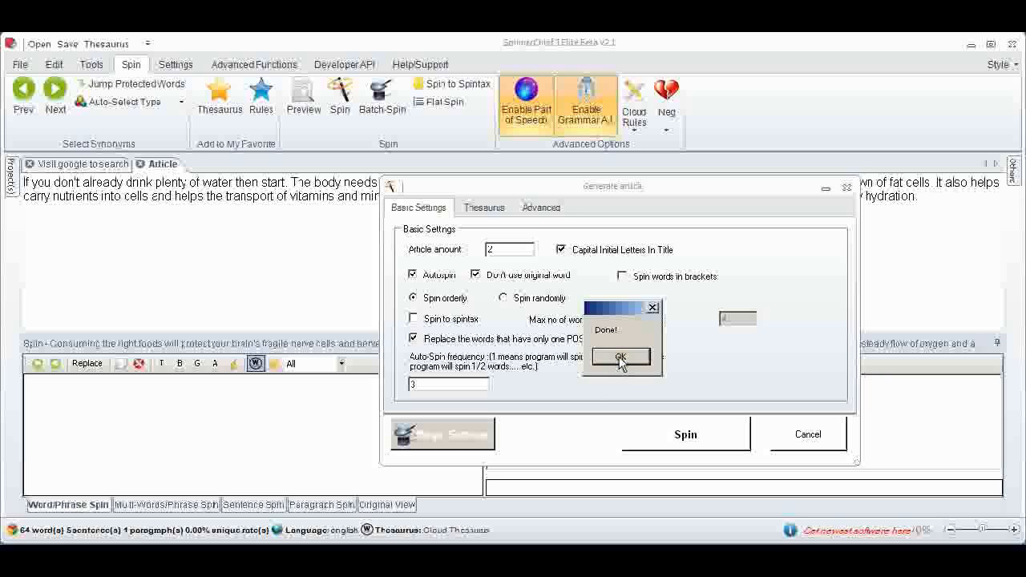
click(619, 362)
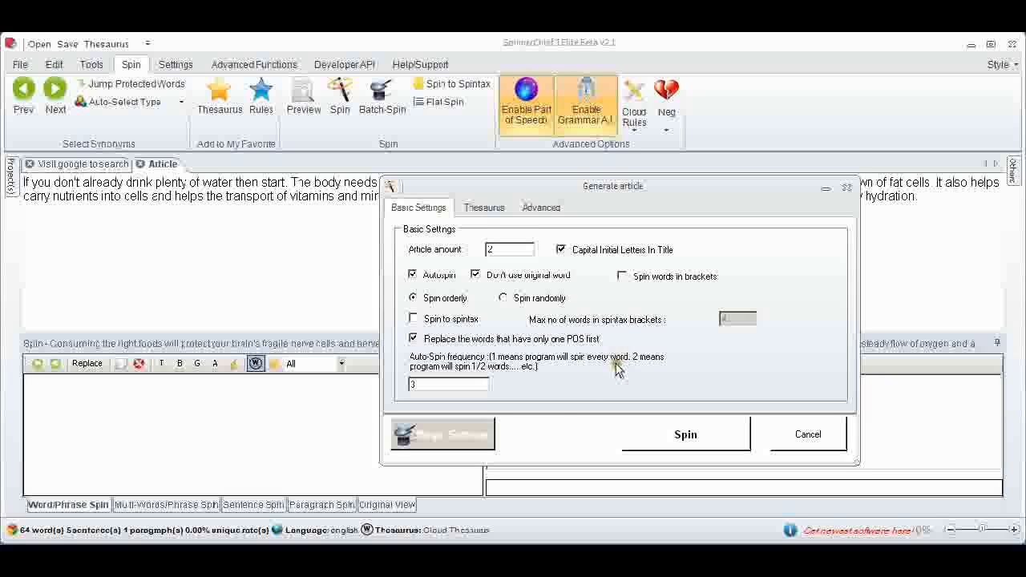
- Spin the drinking water paragraph, compare the spun Article 2 with the original Article 1, and close the results
click(663, 445)
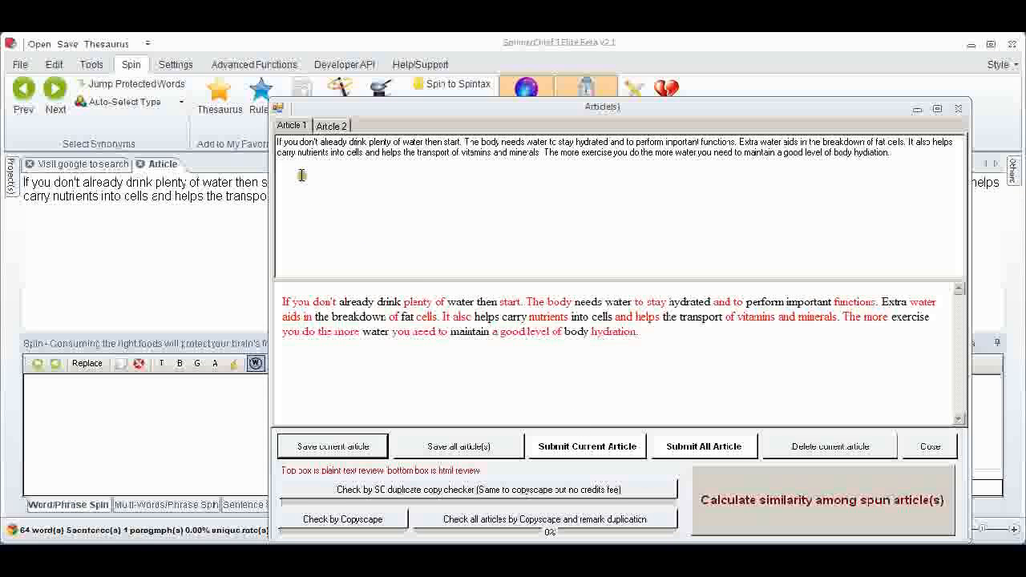
click(336, 128)
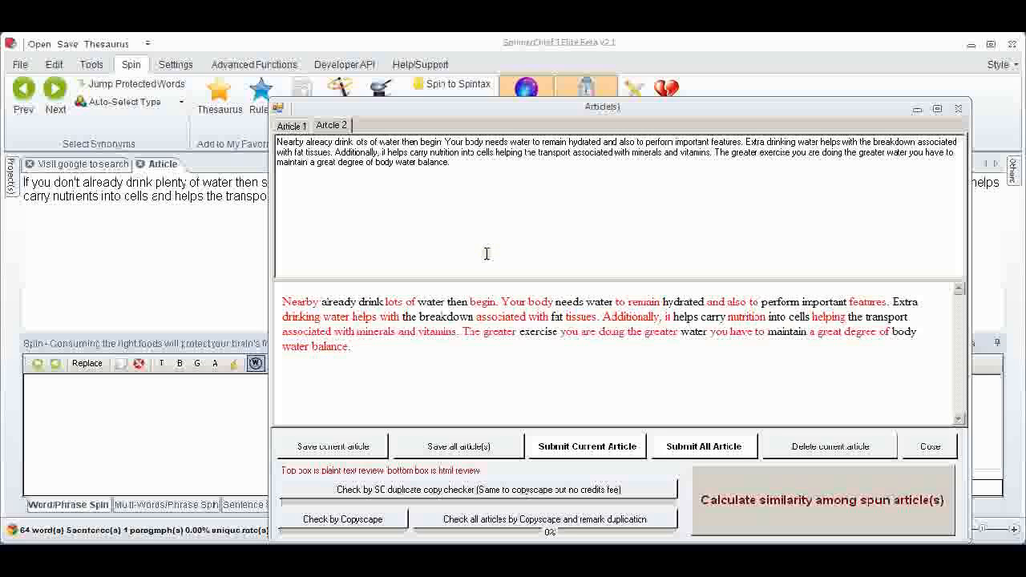
drag(387, 105, 327, 220)
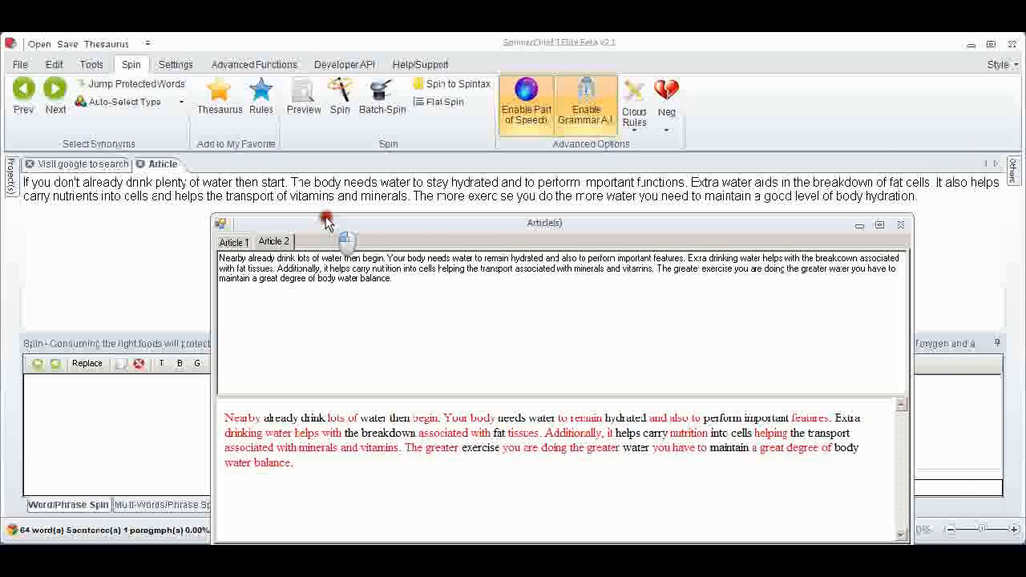
click(234, 240)
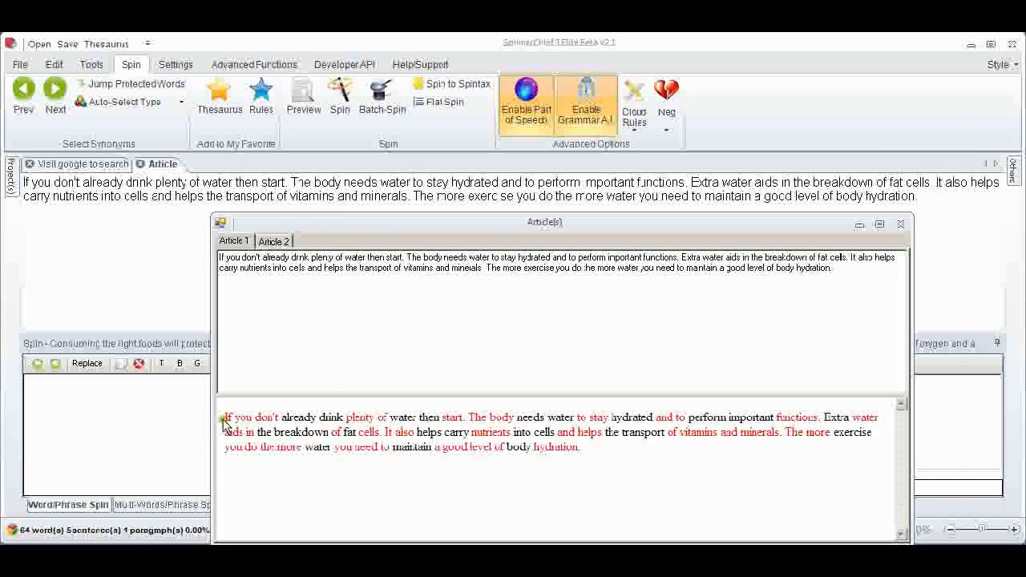
click(274, 241)
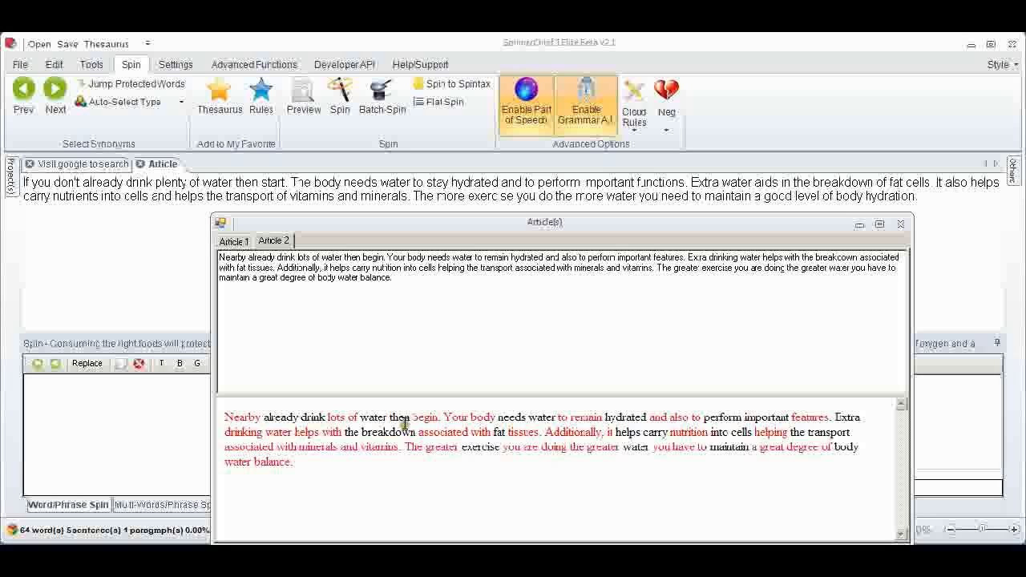
click(490, 485)
click(898, 227)
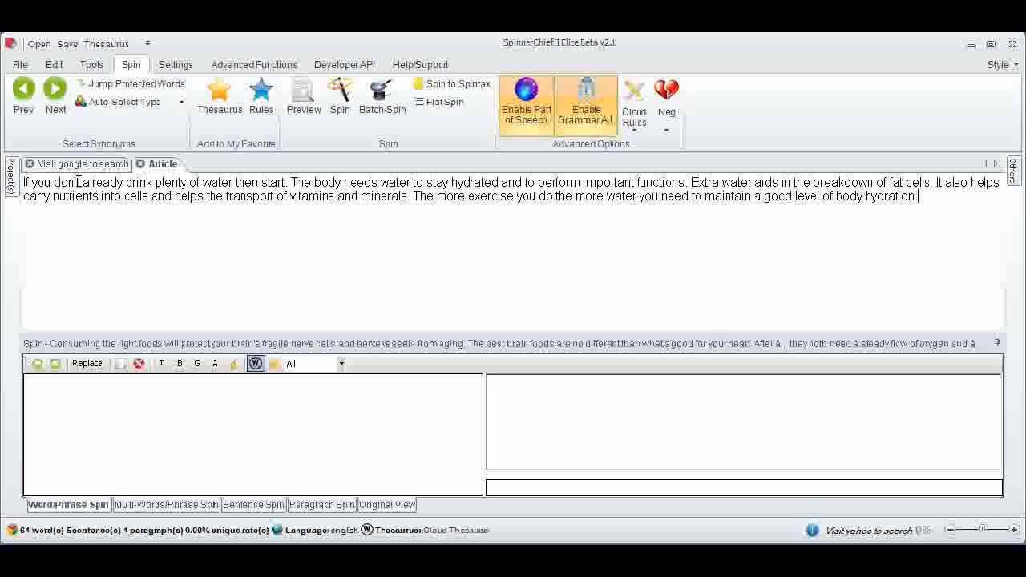
- Look up synonyms for the opening phrase "If you don't" and insert "nearby" as its alternative
drag(79, 181, 22, 183)
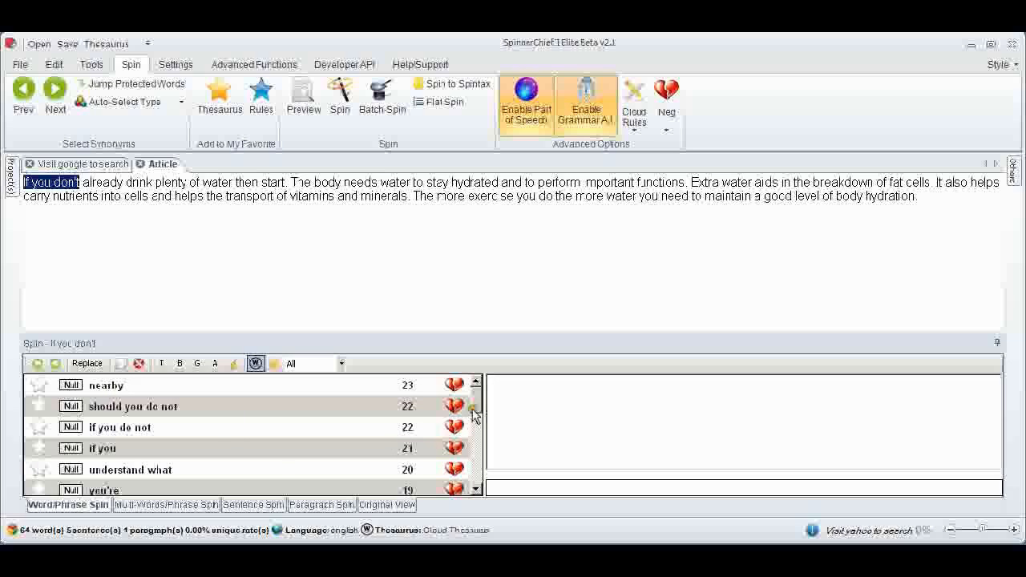
mouse_move(476, 413)
mouse_down()
mouse_move(476, 440)
mouse_move(477, 412)
mouse_up()
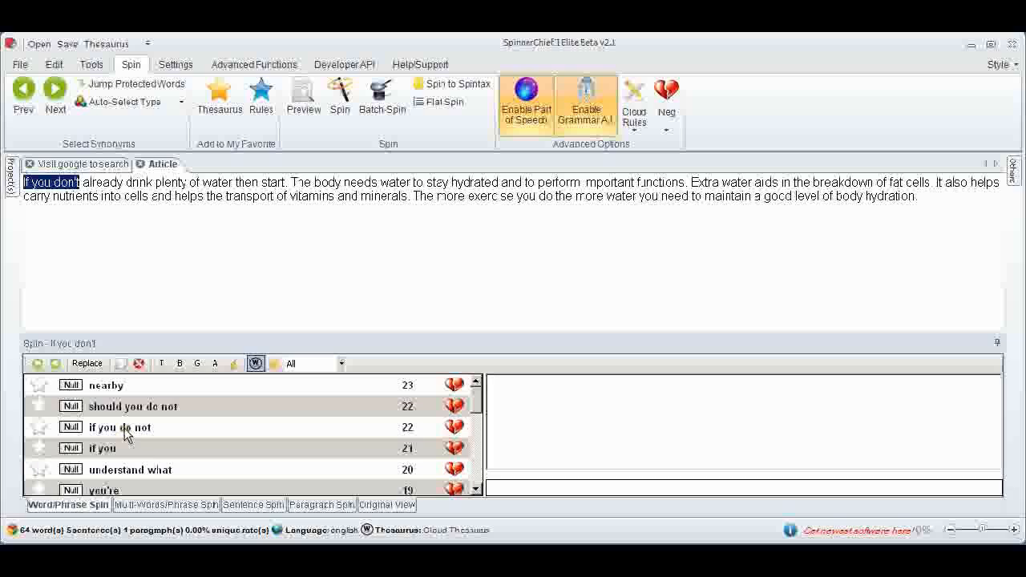
click(109, 393)
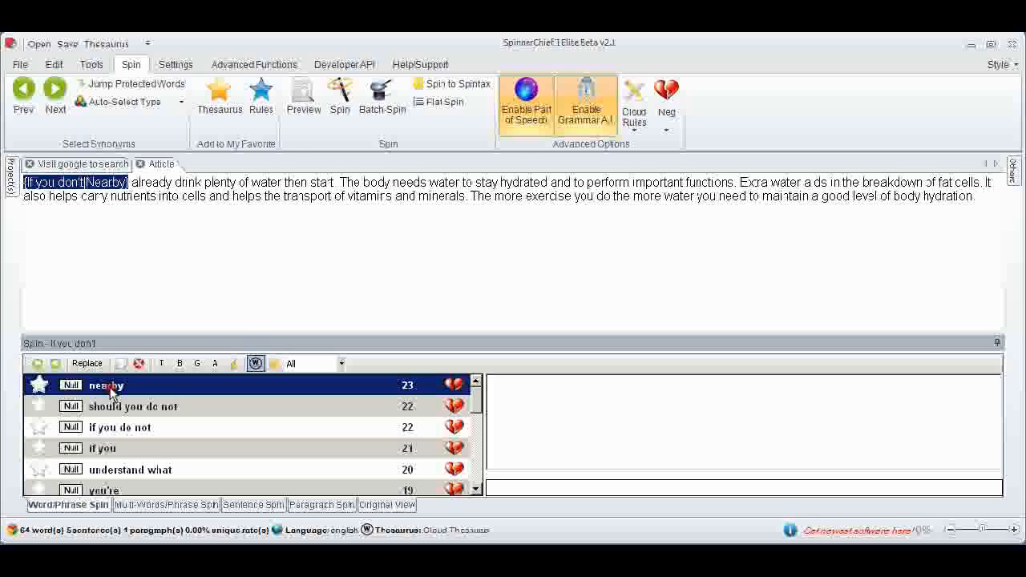
- Mark "nearby", "should you do not", "if you", "understand what", "you're" and "on hand" as negative synonyms of "If you don't"
click(455, 386)
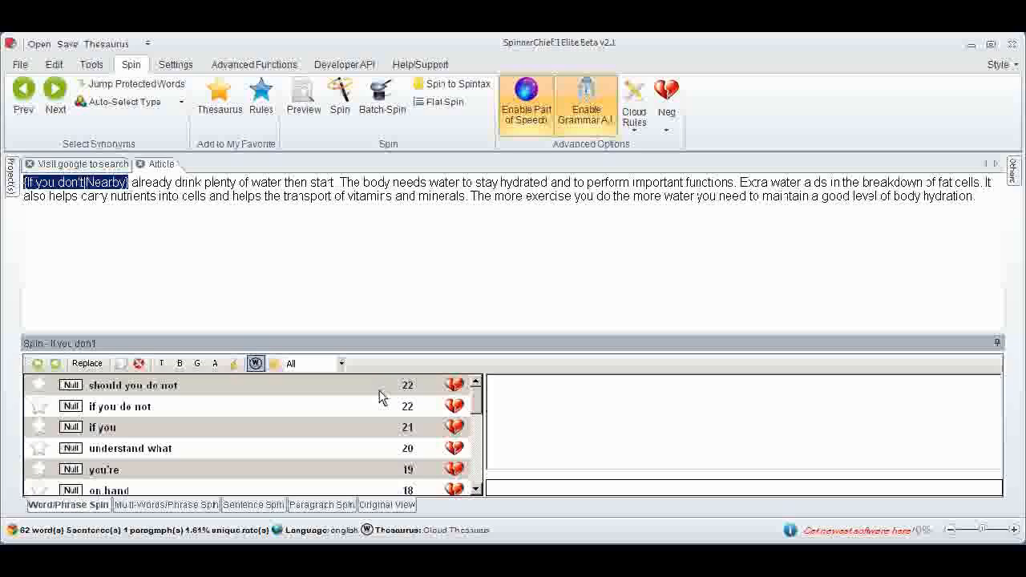
click(456, 387)
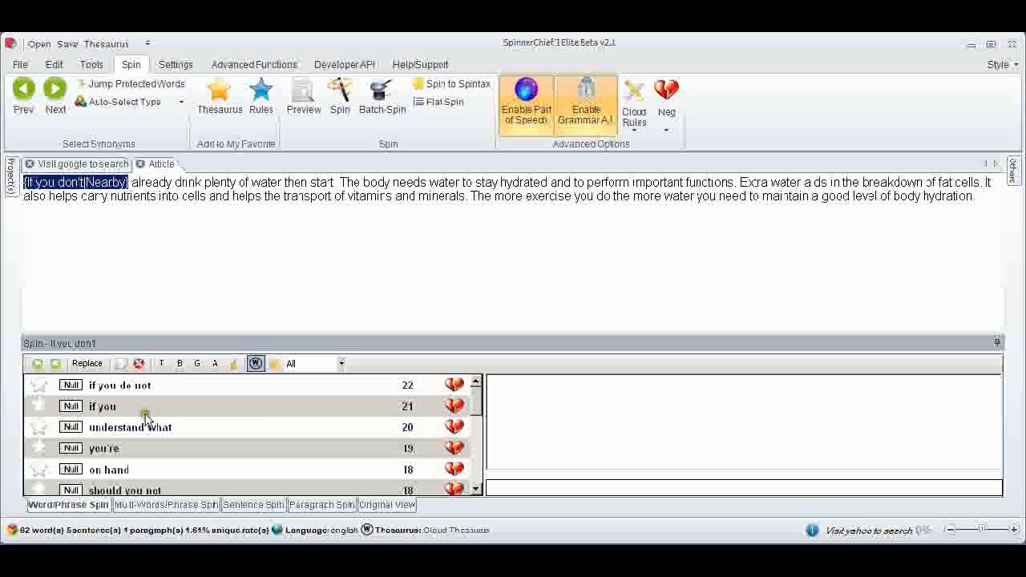
click(455, 407)
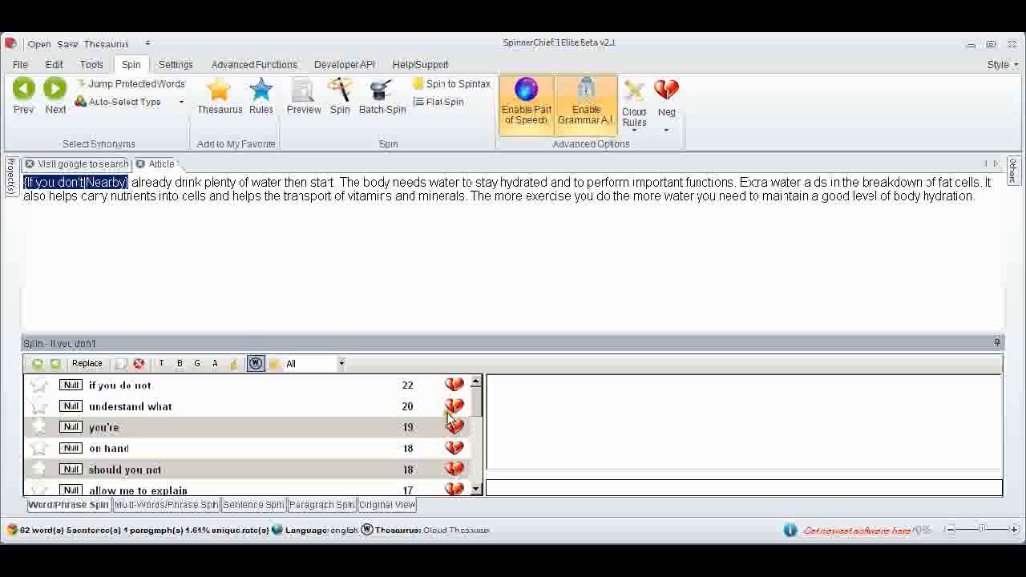
click(453, 409)
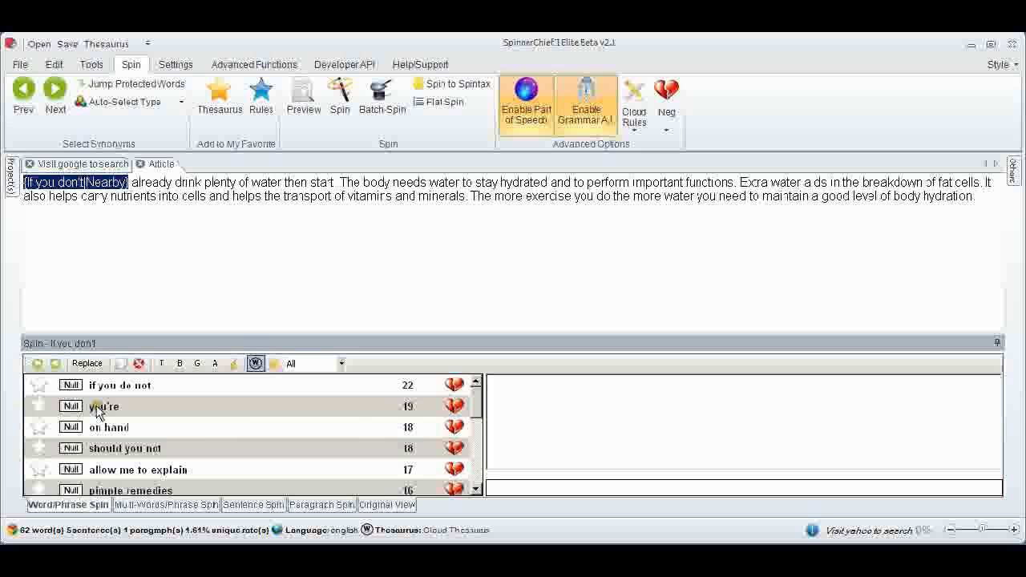
click(459, 410)
click(459, 409)
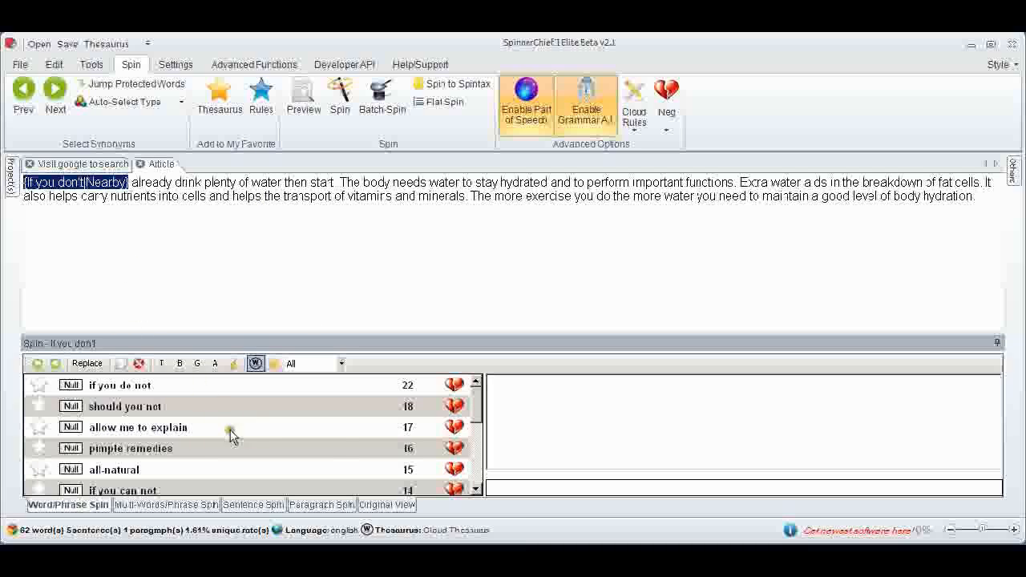
- Mark "allow me to explain", "pimple remedies", "all-natural" and "if you can not" as negative synonyms of "If you don't"
click(453, 429)
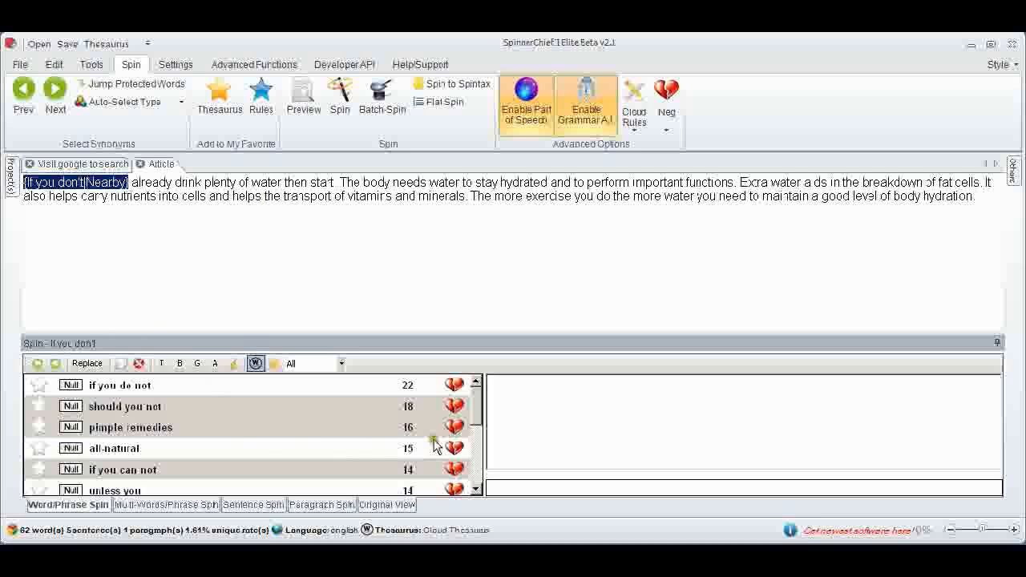
click(456, 430)
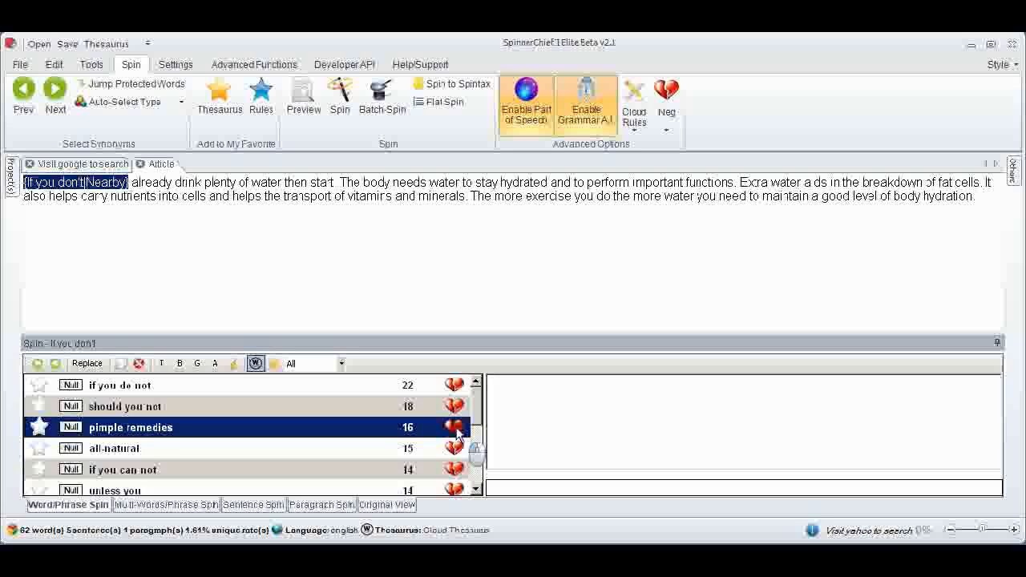
click(455, 429)
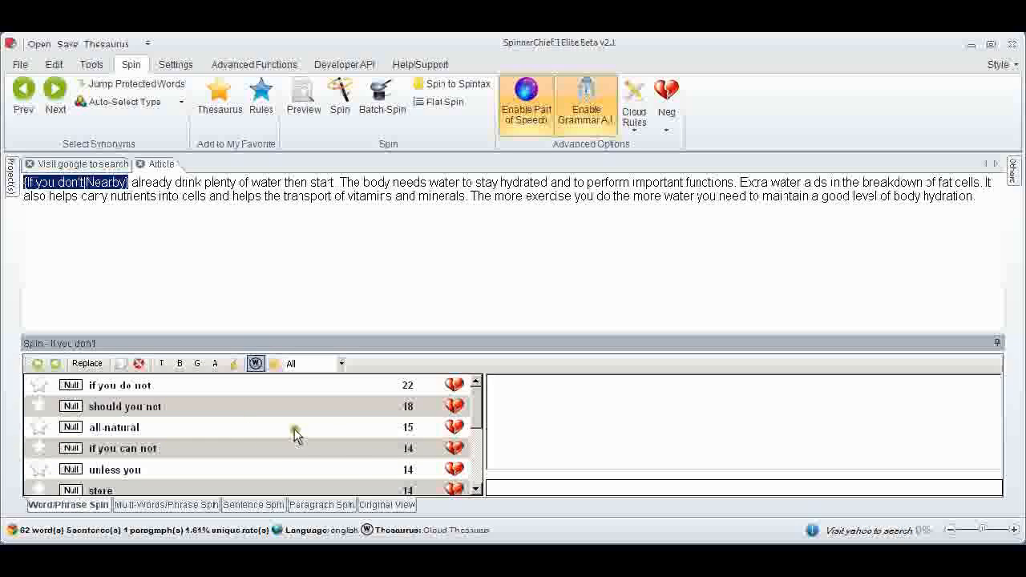
click(457, 431)
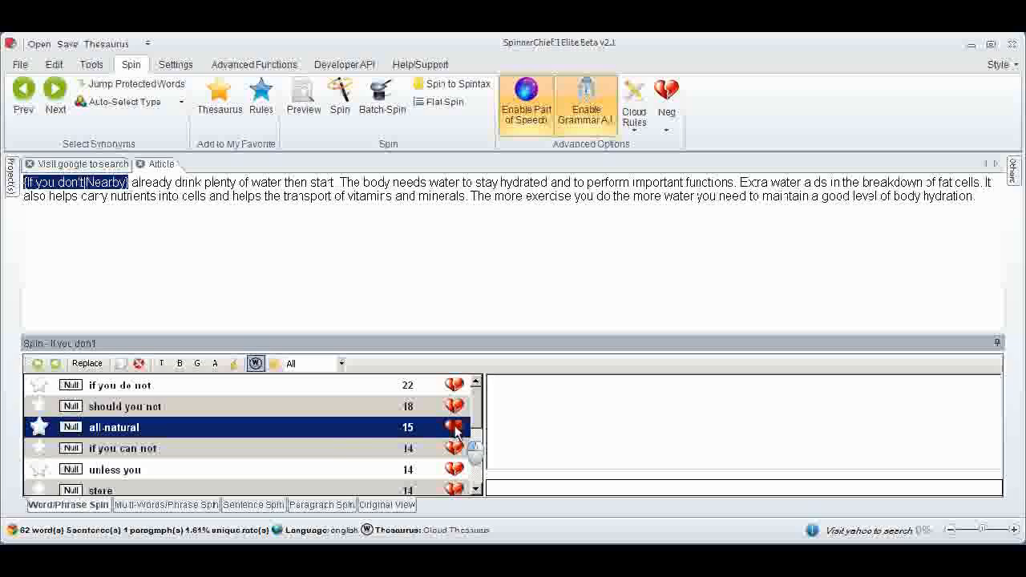
click(456, 430)
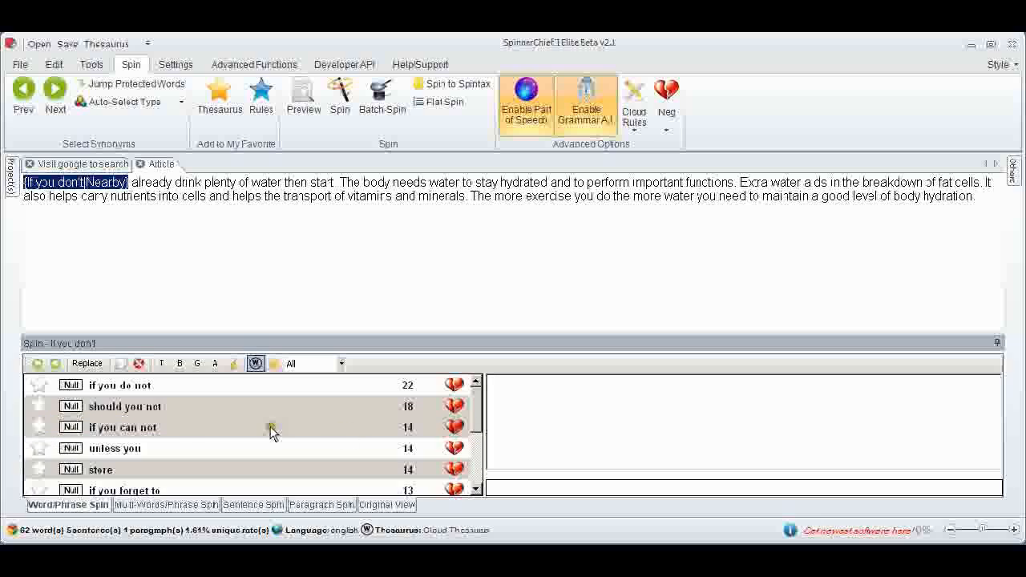
click(455, 428)
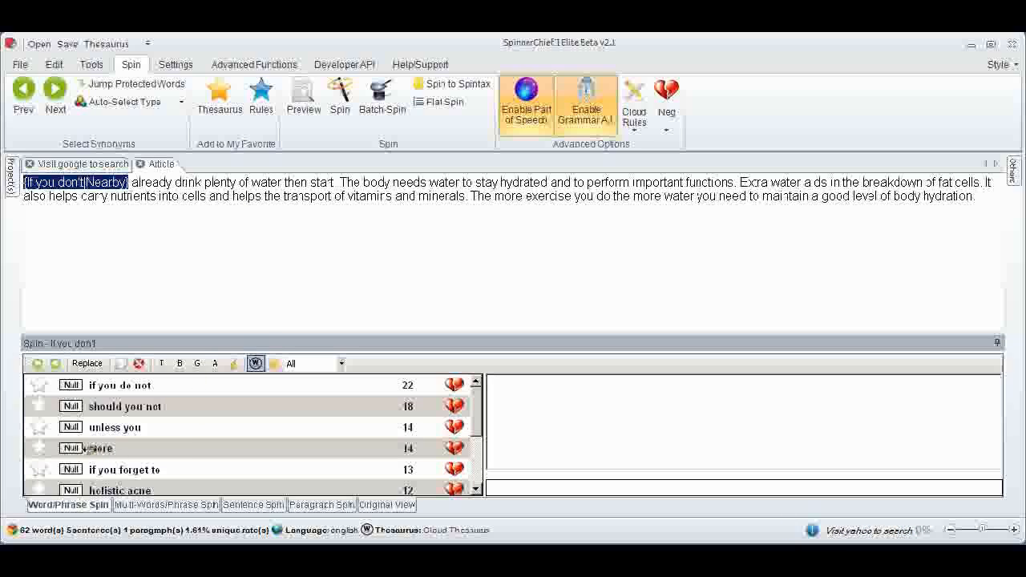
- Mark "store", "if you forget to", "holistic acne", "merchant", "you will be", "neighborhood retailer" and "until you" as negative synonyms of "If you don't"
click(455, 450)
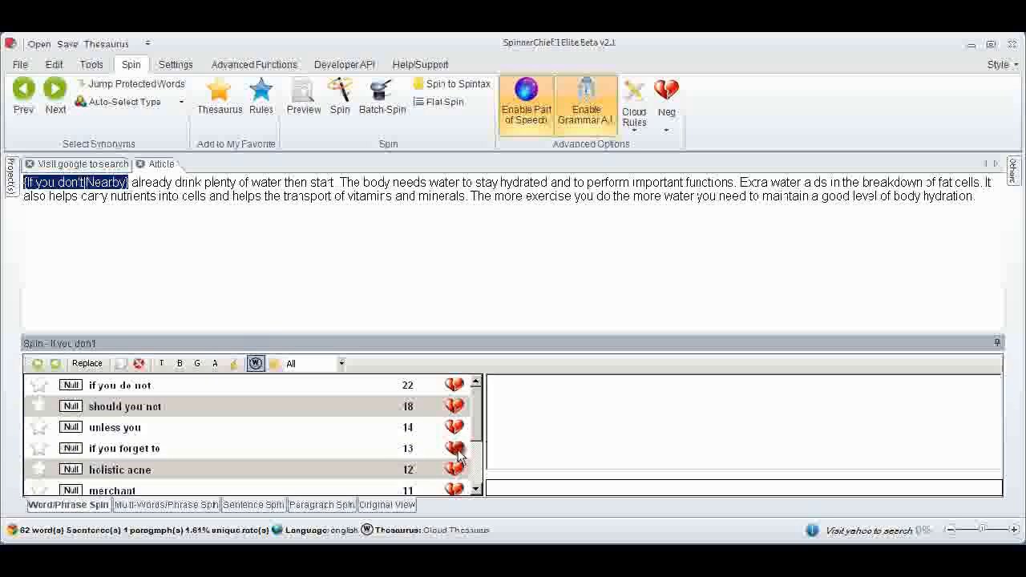
click(454, 449)
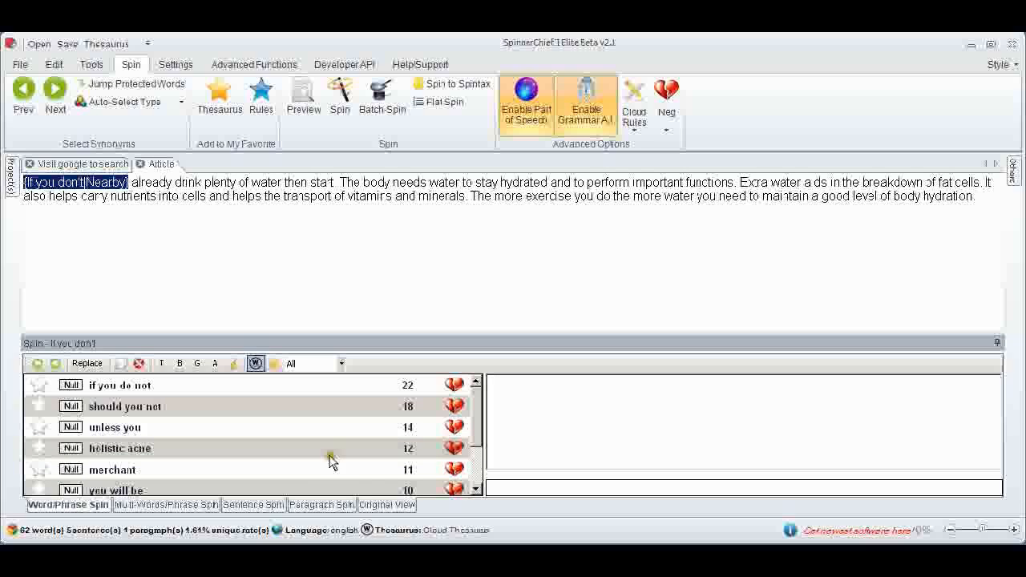
click(454, 448)
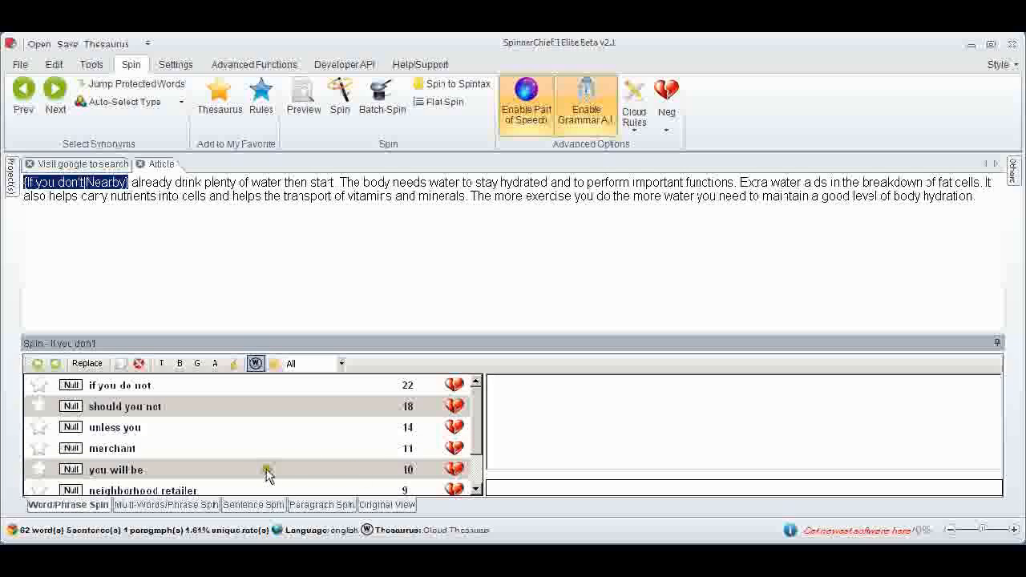
click(454, 449)
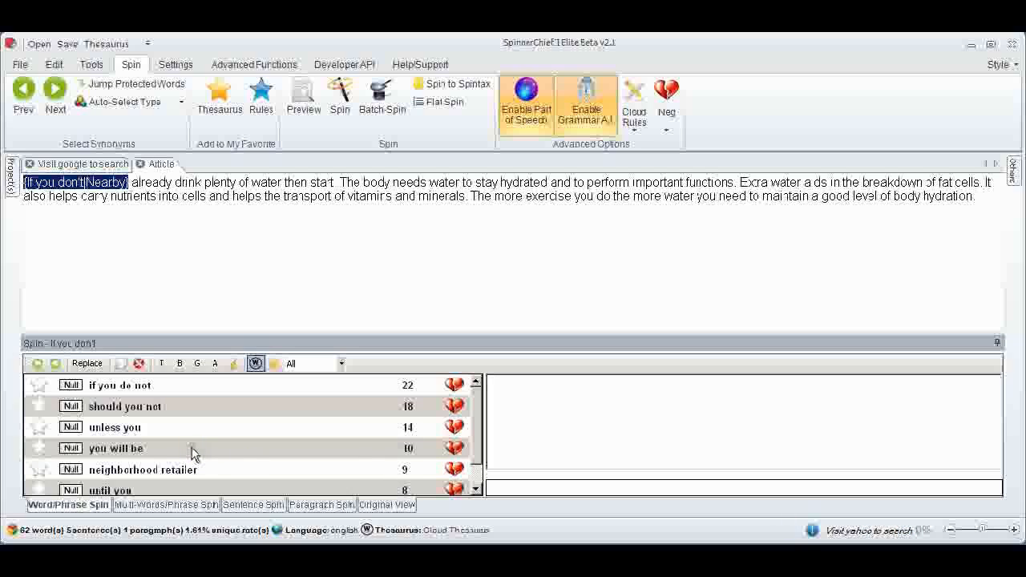
click(454, 449)
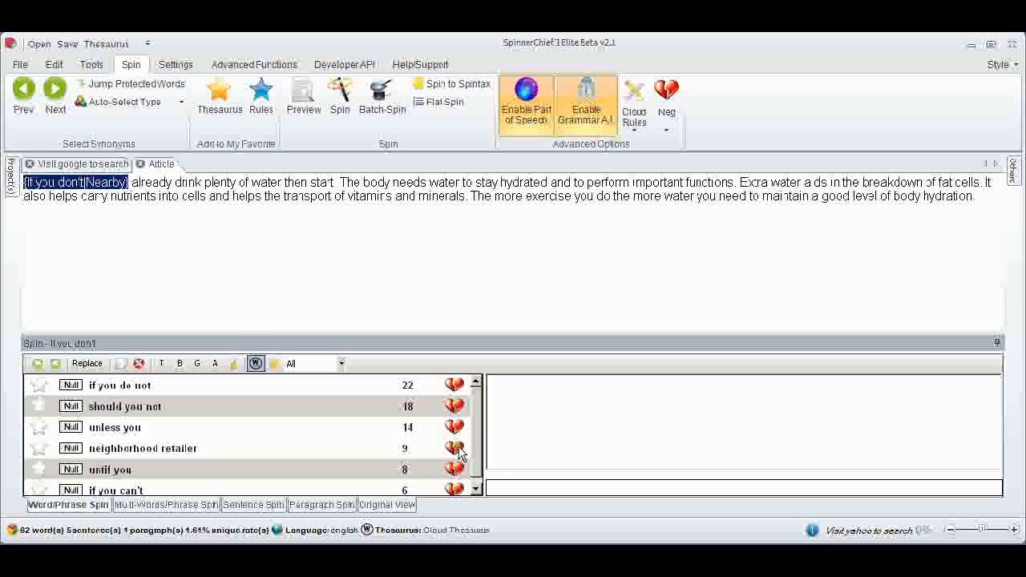
click(454, 449)
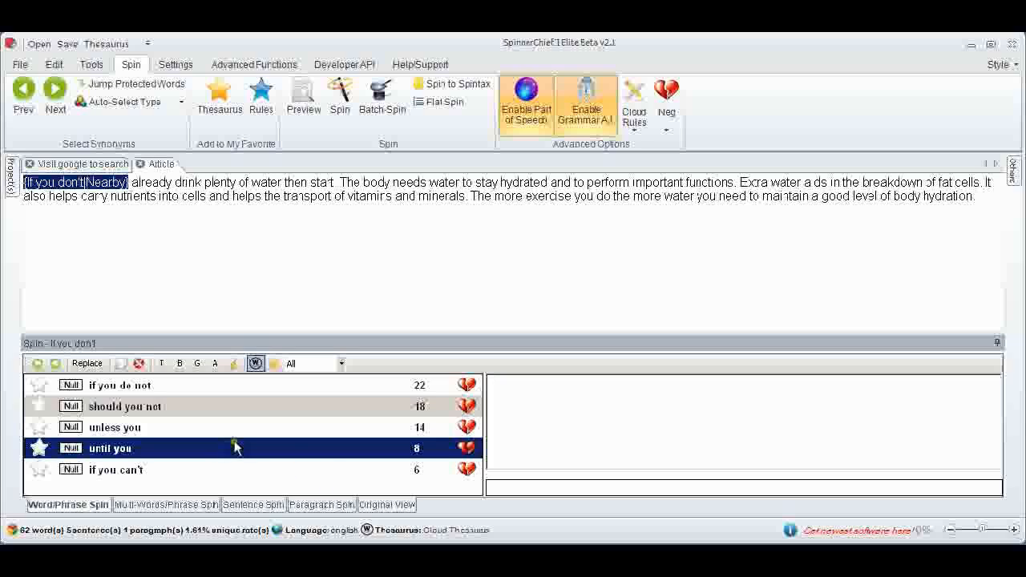
click(471, 451)
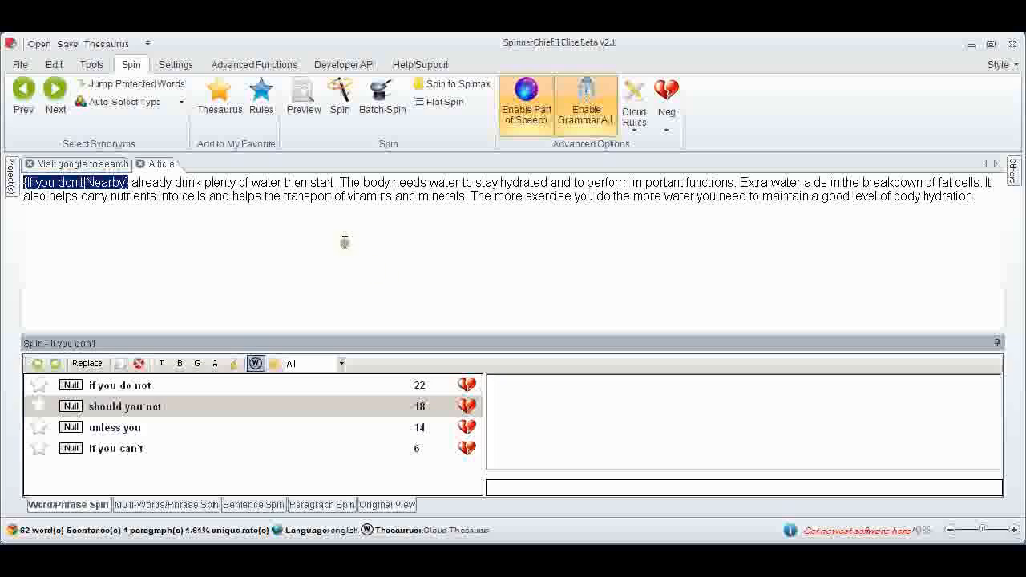
- Set the negative synonym option to Use my neg and replace the article text with the unspun paragraph beginning "If you don't already drink"
click(328, 195)
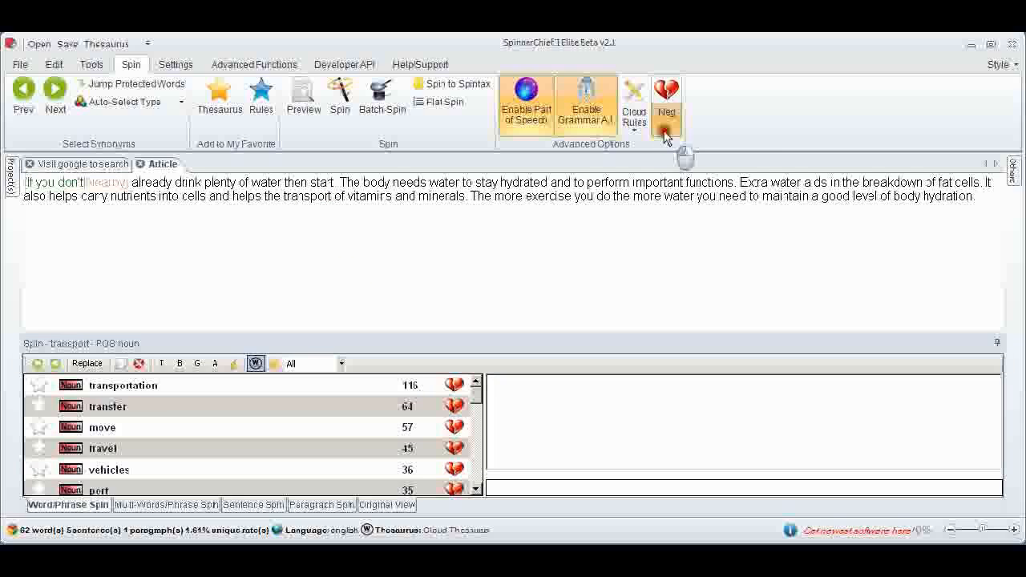
click(666, 133)
click(695, 151)
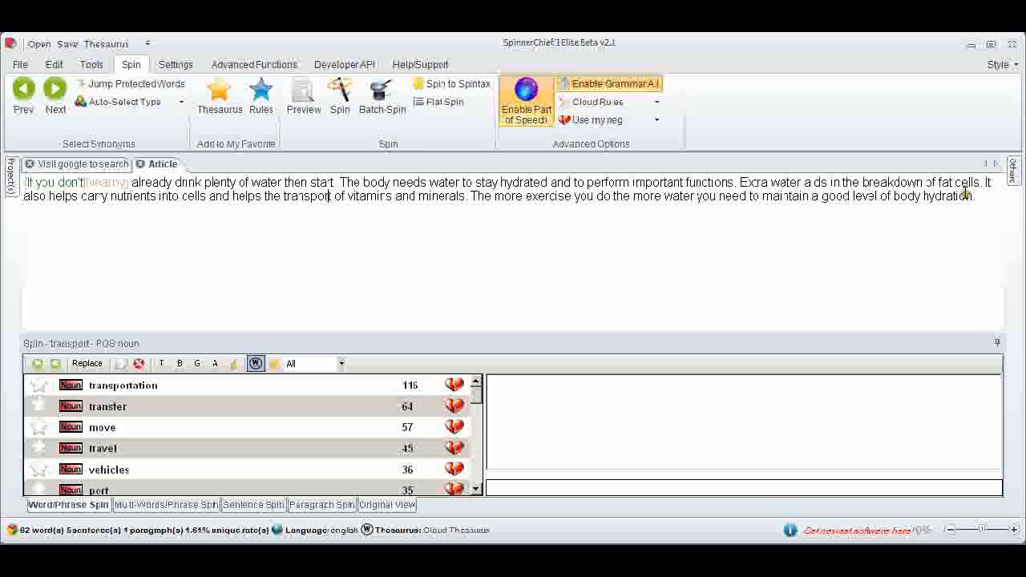
key(ctrl+a)
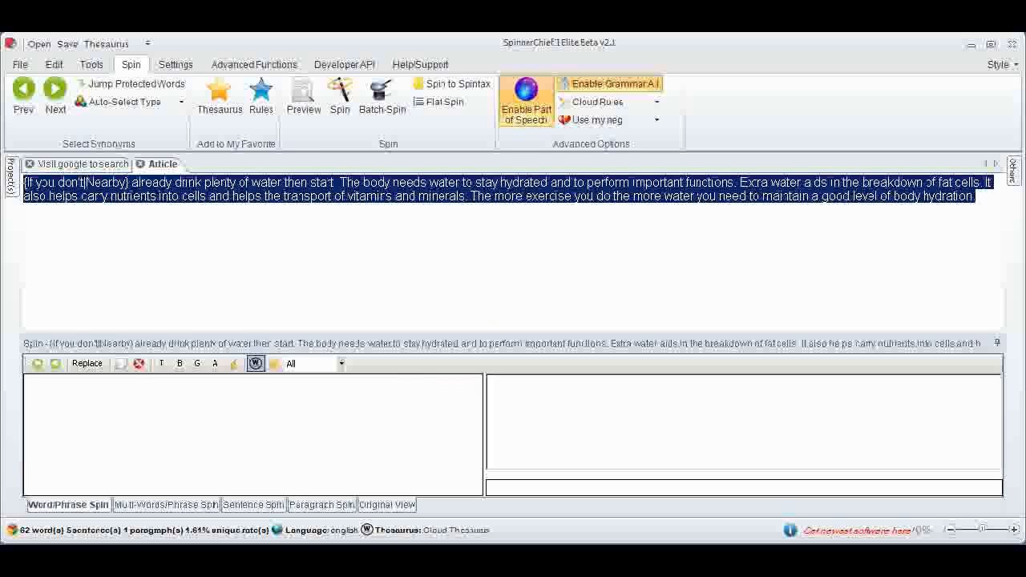
text(If you don't already drink plenty of water then start. The body needs water to stay hydrated and to perform important functions. Extra water aids in the breakdown of fat cells. It also helps carry nutrients into cells and helps the transport of vitamins and minerals. The more exercise you do the more water you need to maintain a good level of body hydration.)
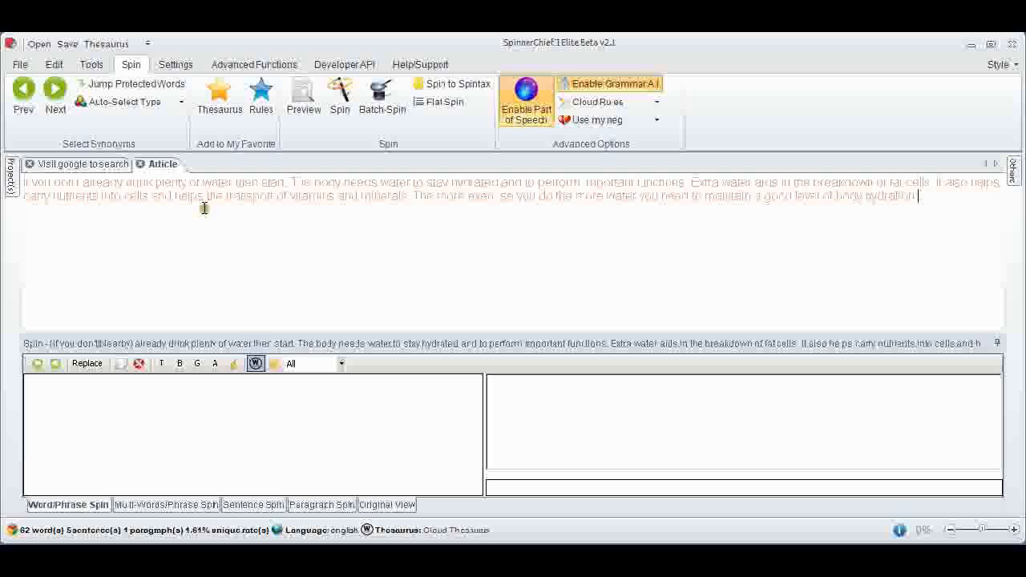
- Spin the drinking water paragraph using the personal negative synonyms, review the spun Article 2, and minimize the results
click(338, 106)
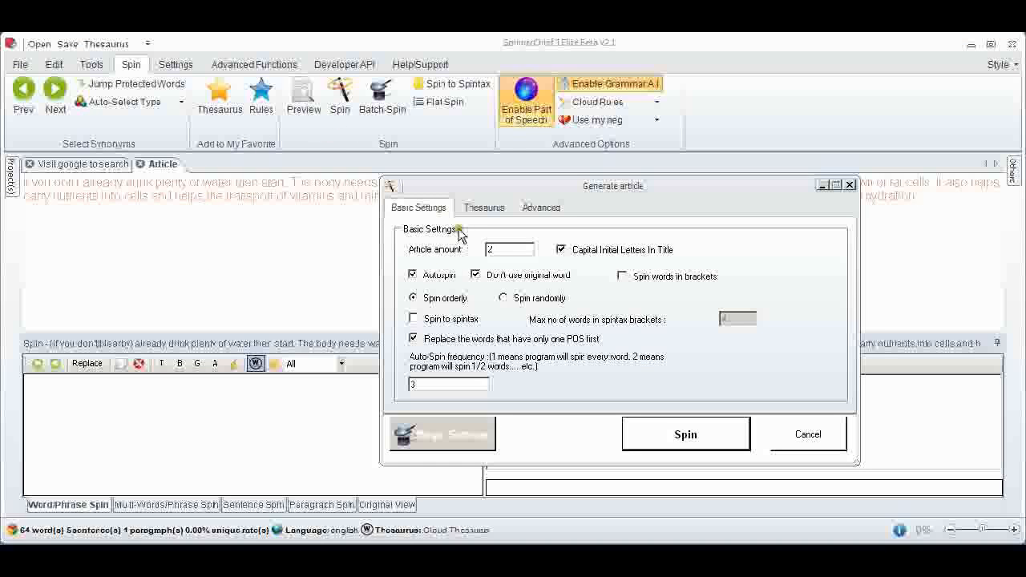
click(686, 439)
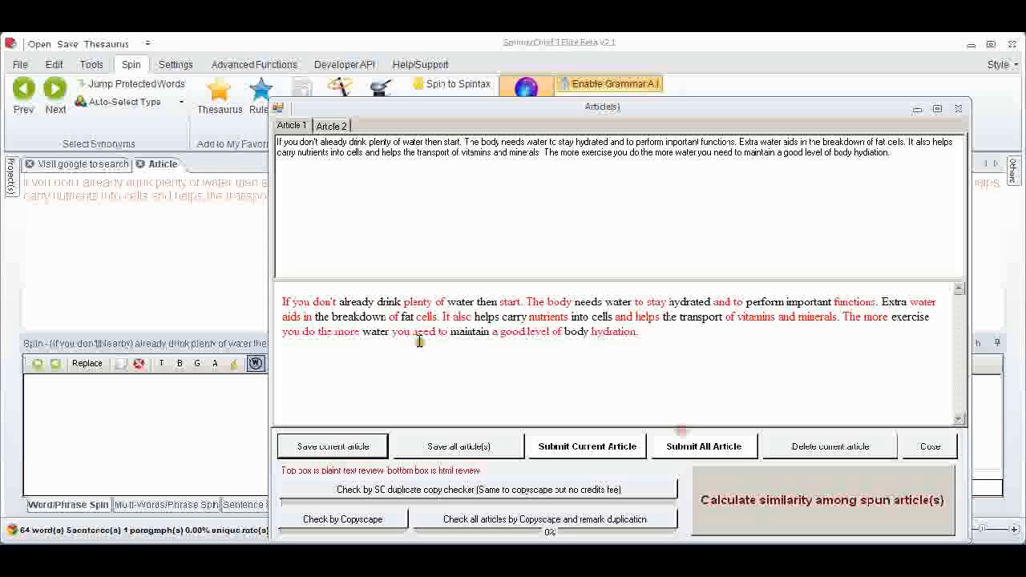
click(331, 126)
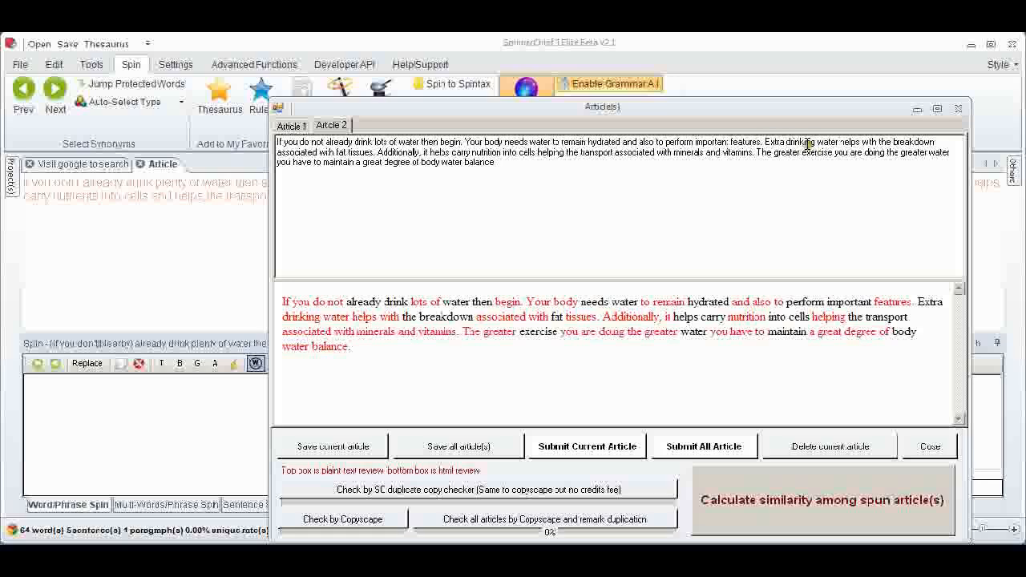
click(920, 109)
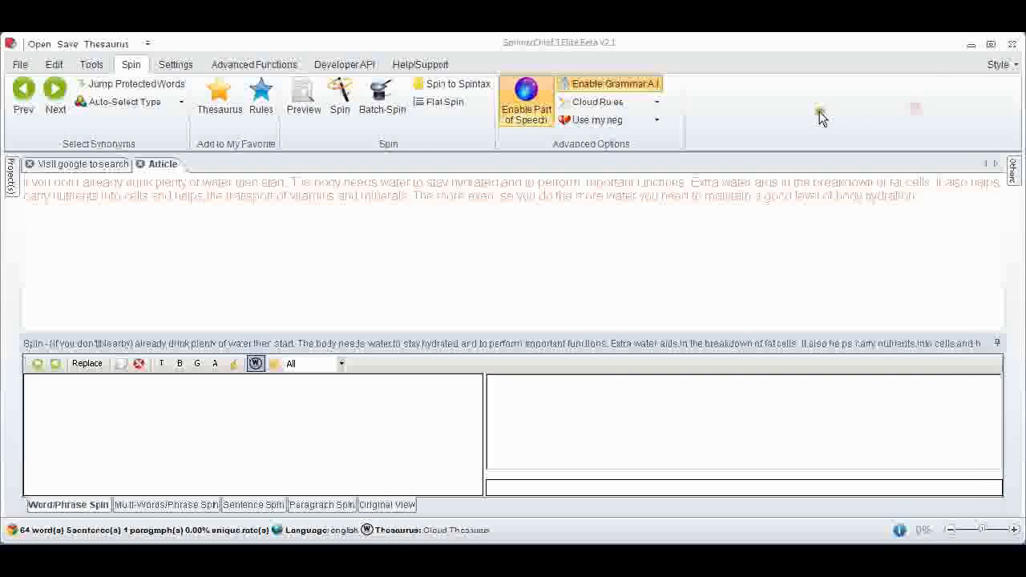